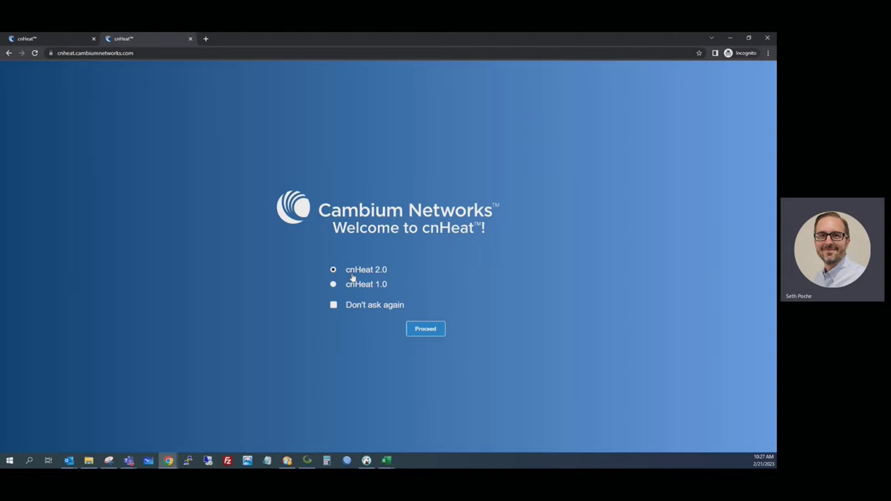
Step: Enter 'sup' in the browser address bar to reach support.cambiumnetworks.com
left_click(215, 54)
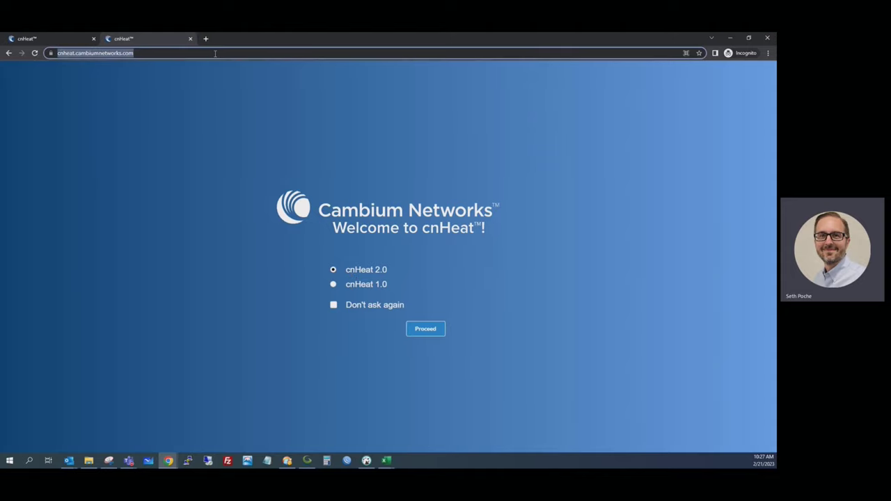
type("sup")
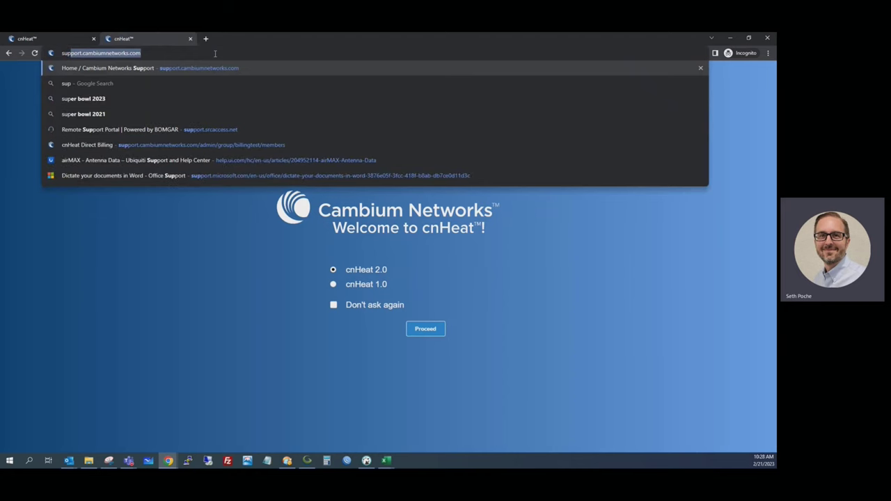
Step: Load the Cambium support home page, glance at the account menu, then return to the cnHeat map
key("Return")
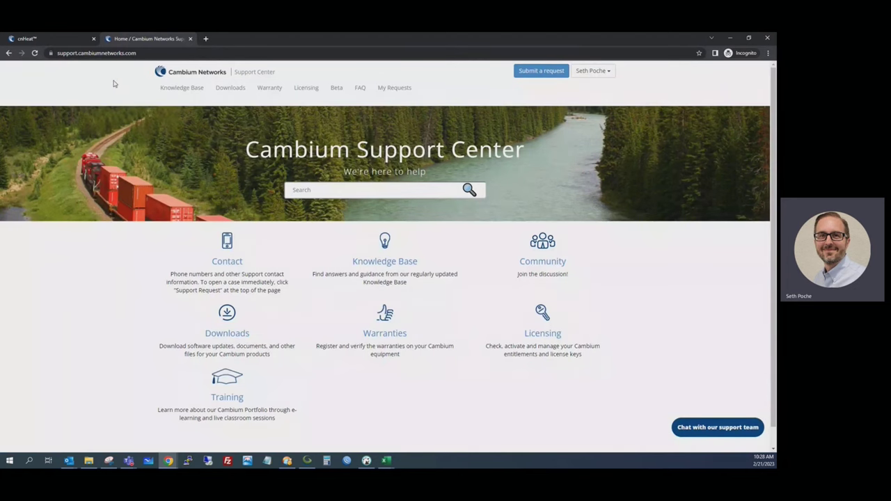
left_click(605, 71)
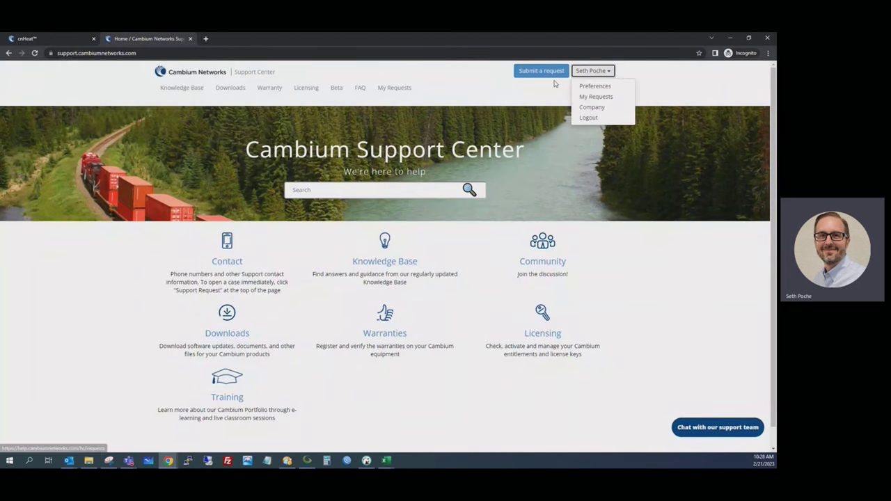
left_click(515, 95)
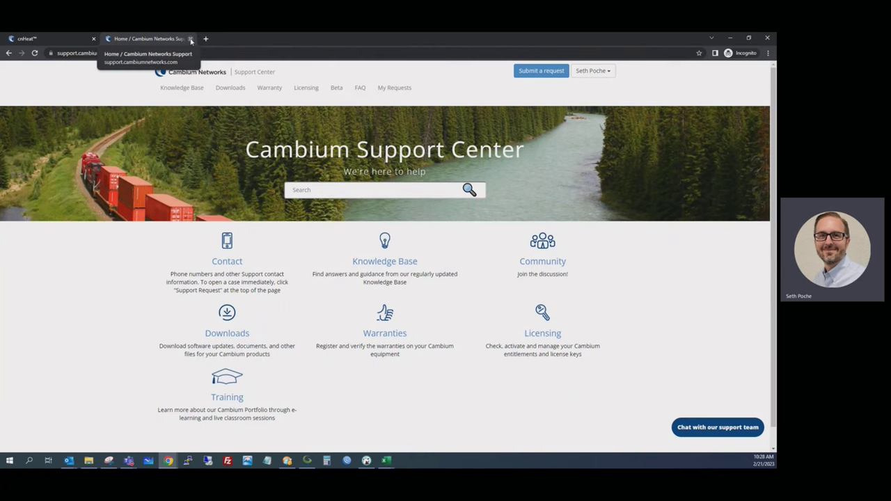
left_click(62, 39)
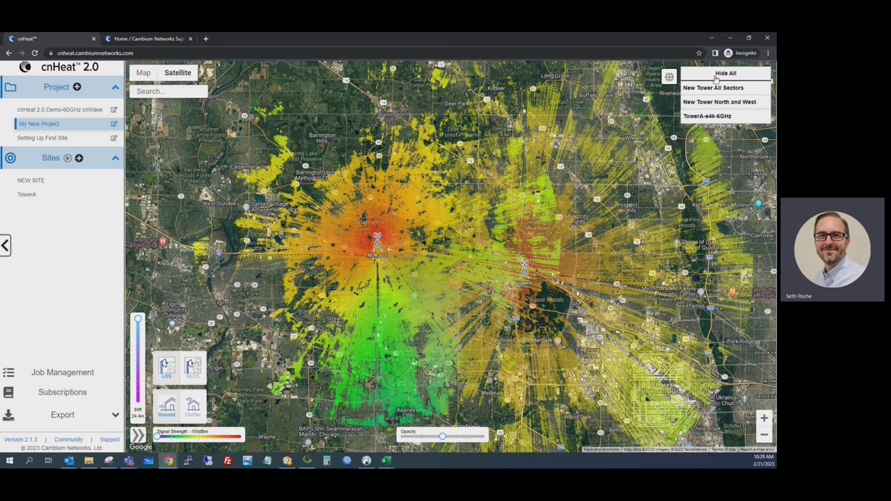
Step: Compare the New Tower and TowerA heatmaps, hide them all, and enable the green area overlay
left_click(716, 76)
left_click(707, 88)
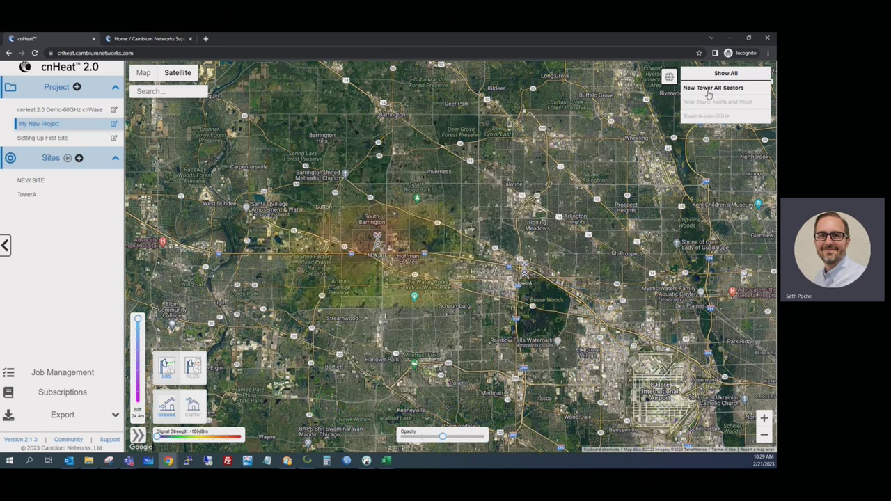
left_click(710, 102)
left_click(709, 116)
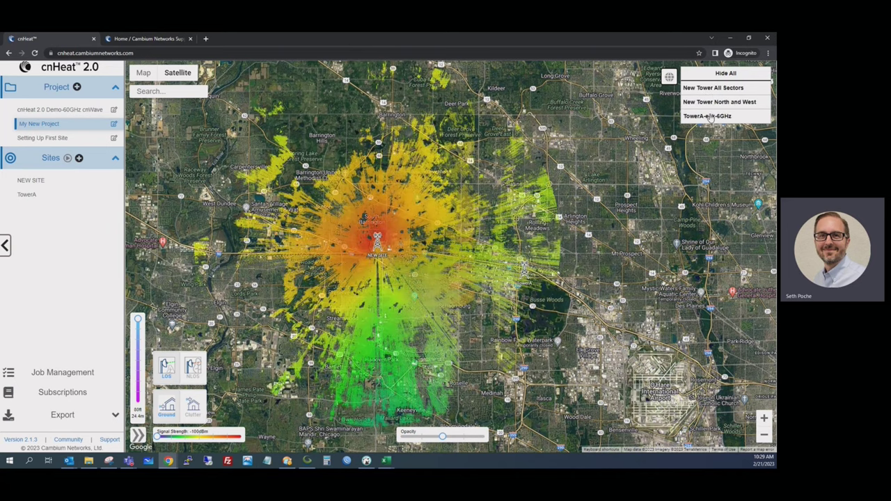
left_click(717, 102)
left_click(708, 116)
left_click(719, 90)
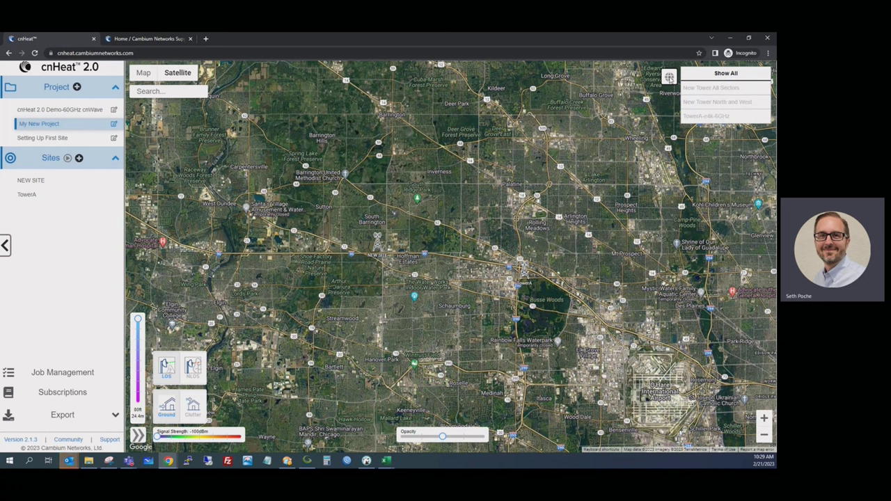
left_click(669, 78)
Step: Bring both towers into view and switch the green area overlay off
scroll(496, 213, "down", 3)
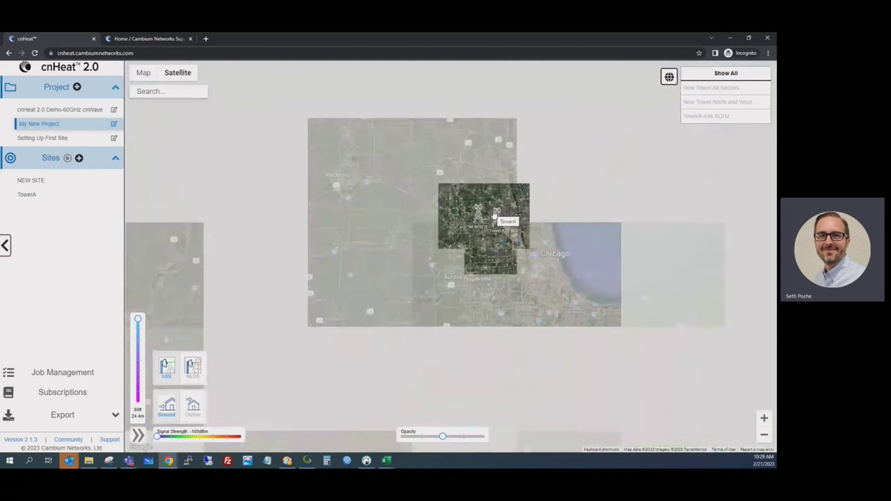
scroll(495, 213, "down", 1)
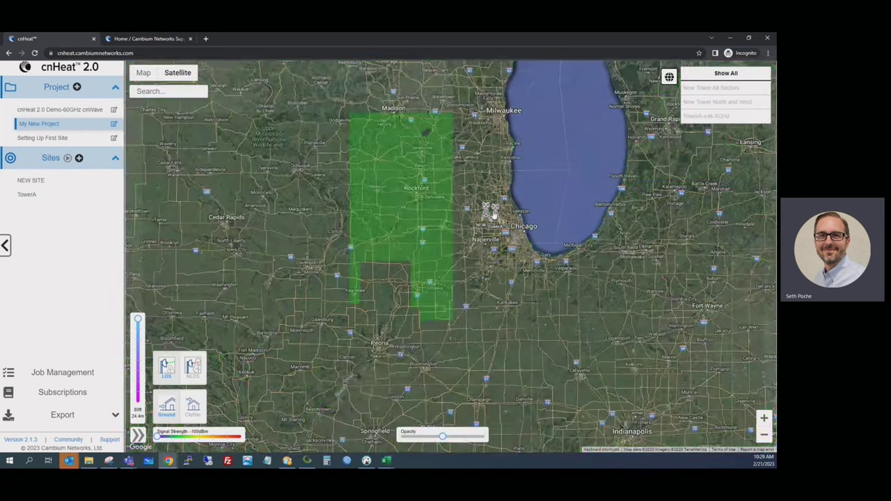
scroll(310, 324, "down", 1)
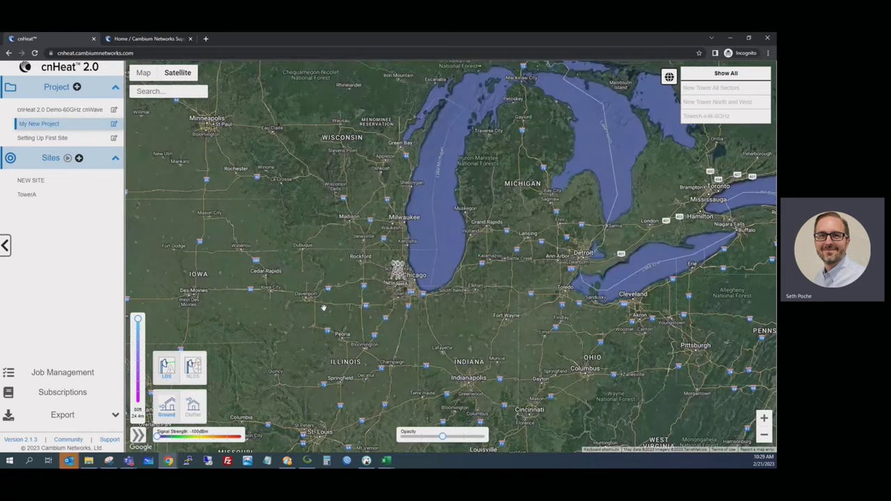
scroll(322, 307, "up", 2)
scroll(365, 307, "up", 1)
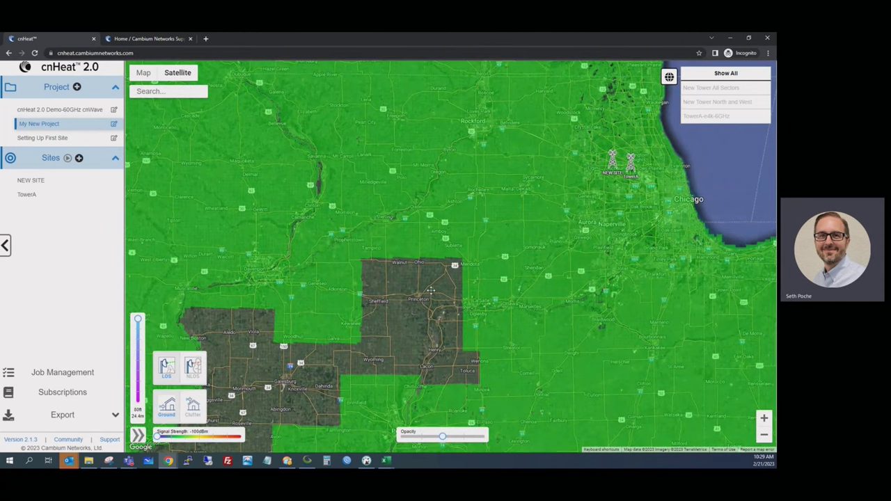
left_click_drag(431, 291, 279, 377)
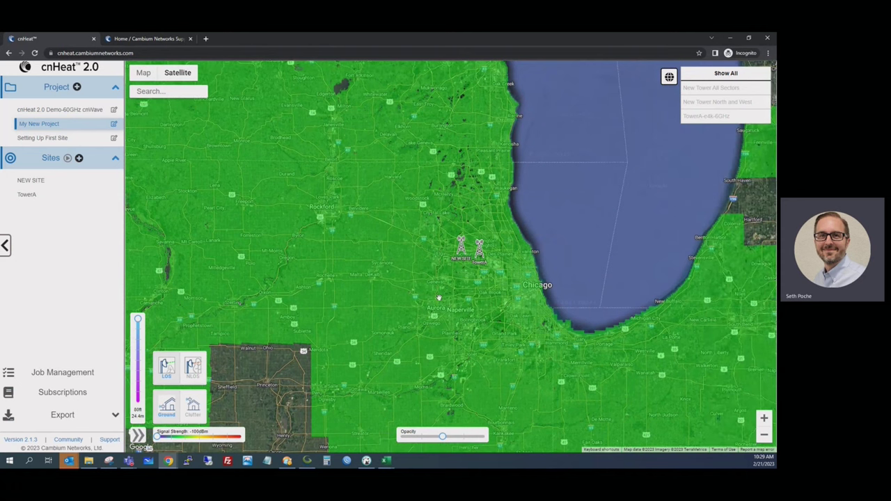
scroll(471, 249, "up", 2)
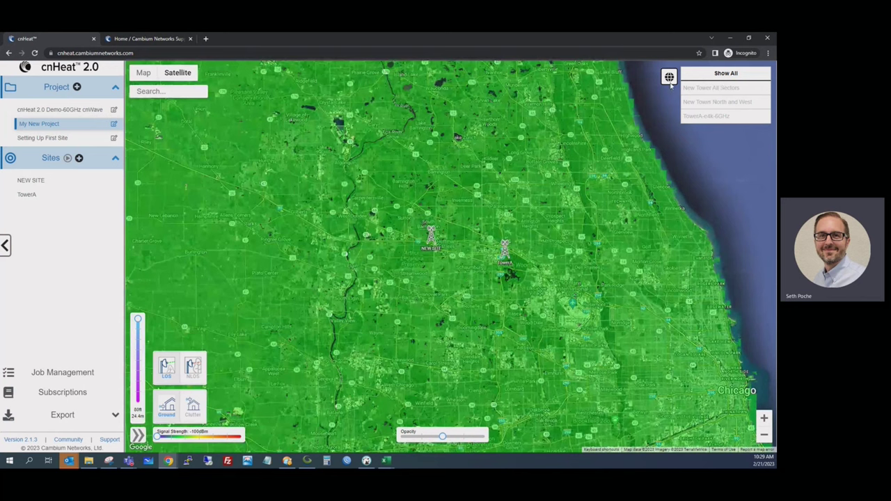
left_click(669, 77)
scroll(422, 230, "up", 1)
scroll(424, 233, "up", 1)
Step: Show the New Tower All Sectors heatmap and raise the signal threshold from -100 dBm to -90 dBm
left_click(731, 90)
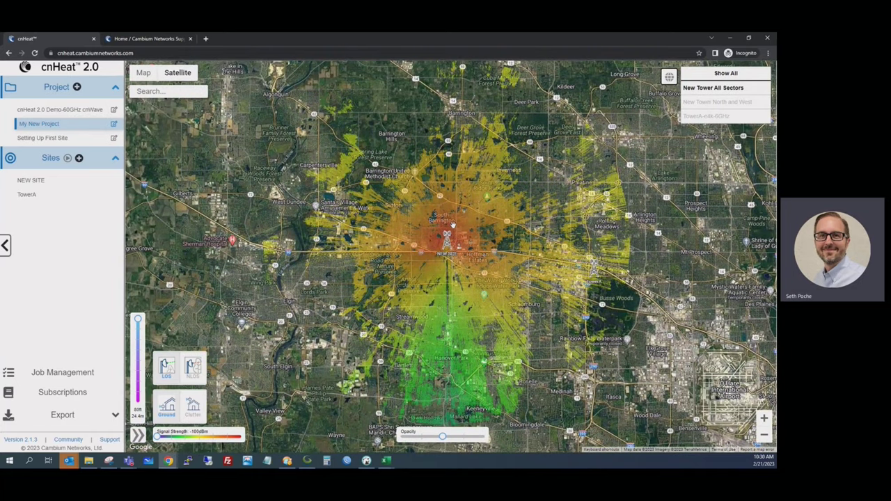
scroll(452, 224, "up", 1)
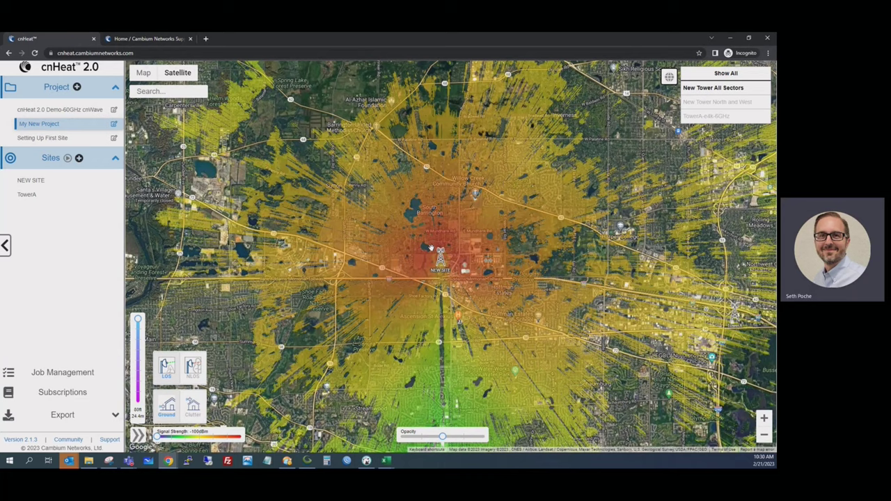
left_click_drag(158, 437, 168, 435)
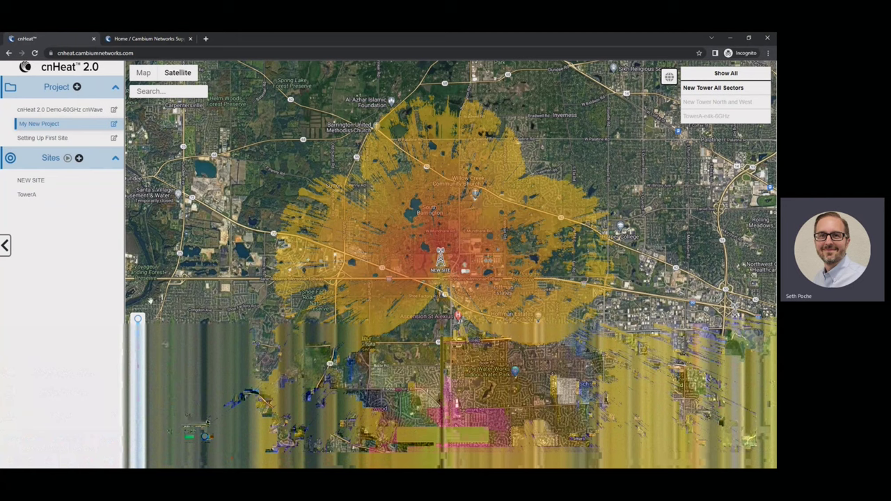
mouse_move(138, 331)
Step: Try a receiver height of 30, restore it, and zoom into the farmland near NEW SITE
left_click_drag(139, 324, 140, 367)
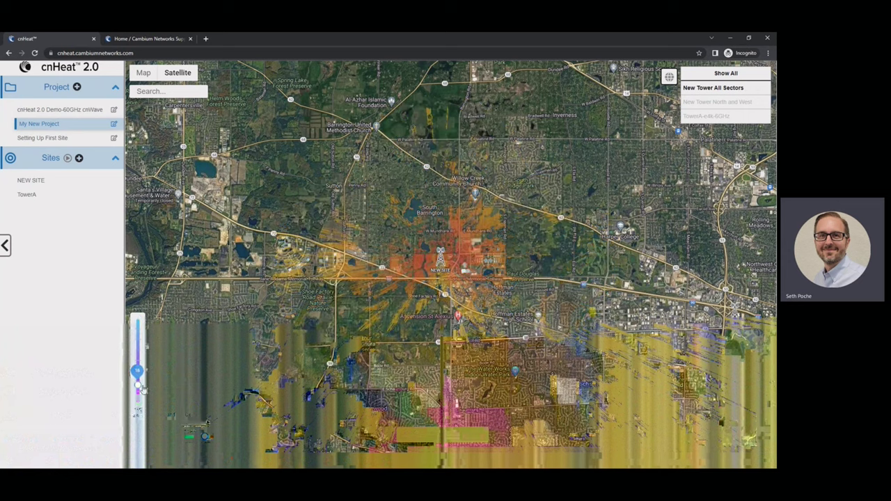
left_click_drag(139, 367, 137, 320)
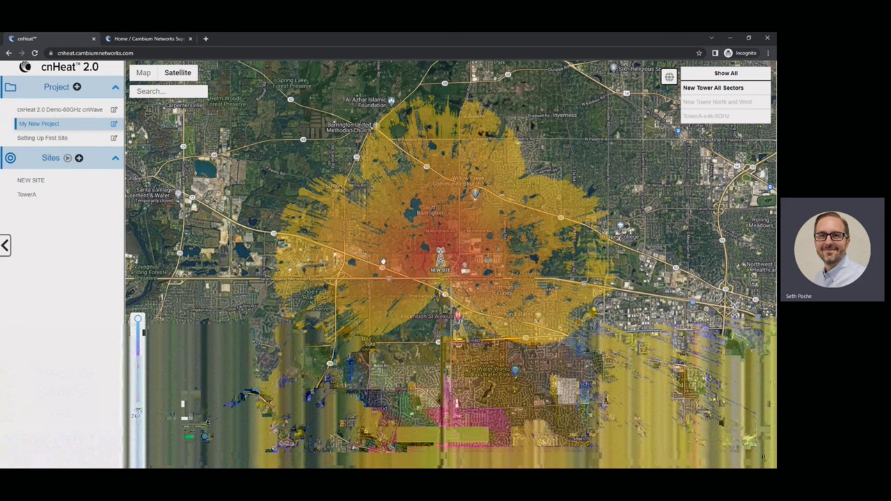
scroll(383, 262, "up", 4)
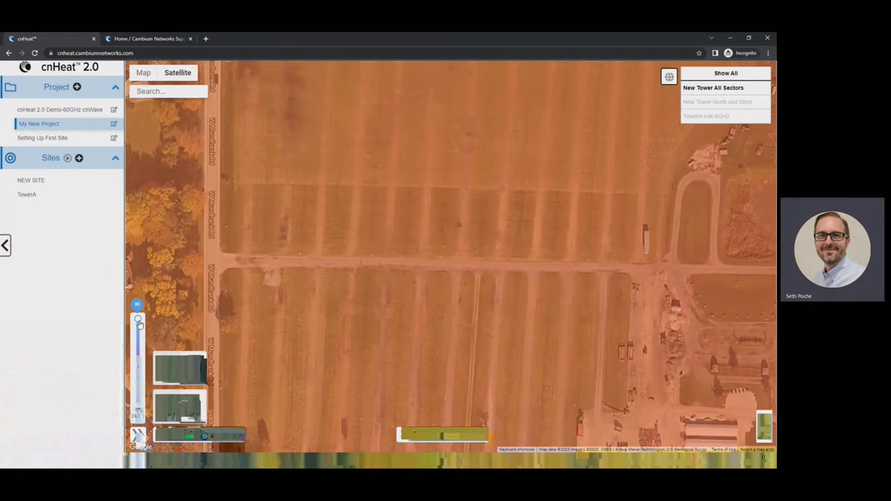
Step: Lower the receiver height to 7 ft and bring the NEW SITE tower into view
mouse_move(138, 321)
left_mouse_down()
mouse_move(138, 394)
mouse_move(148, 394)
left_mouse_up()
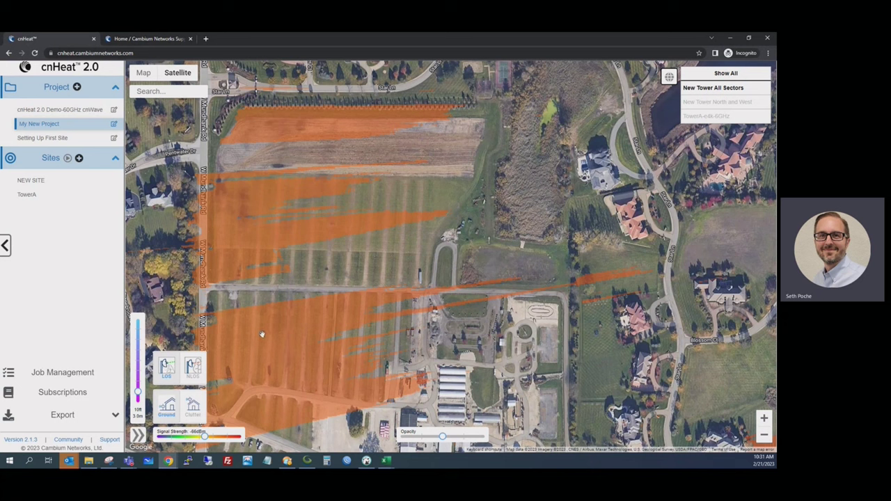
left_click_drag(137, 391, 138, 399)
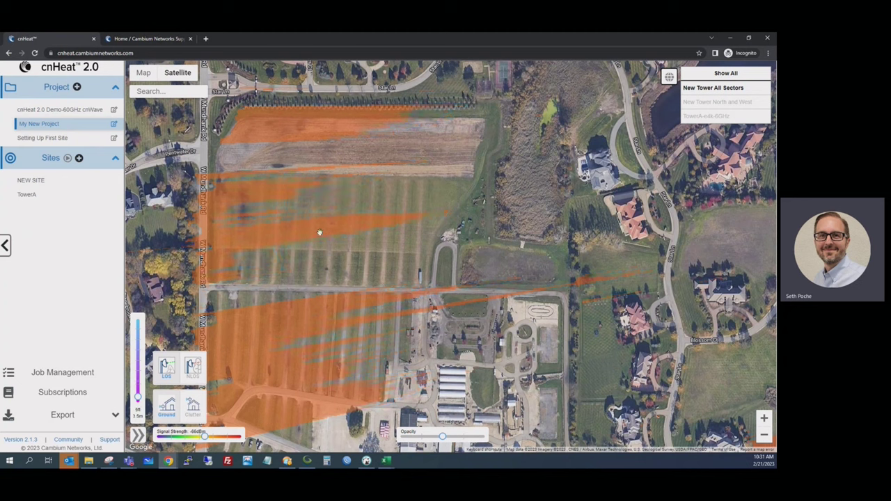
left_click_drag(495, 287, 432, 278)
scroll(432, 277, "down", 3)
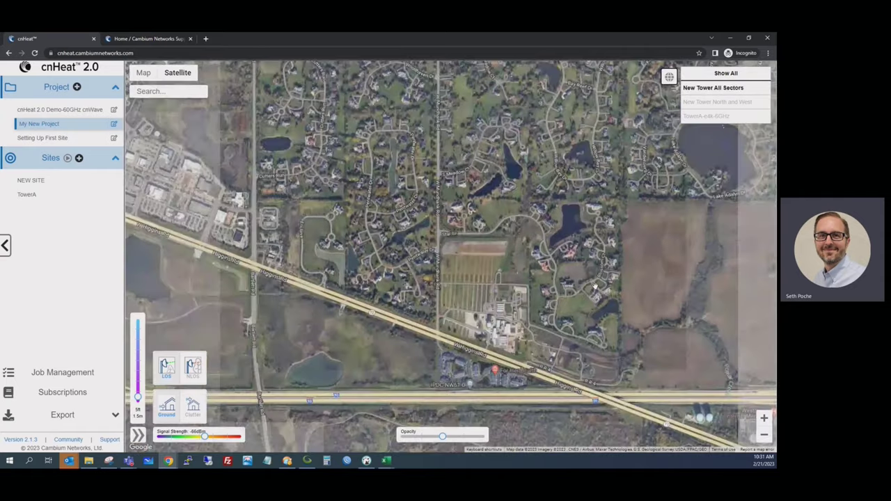
left_click_drag(594, 286, 411, 247)
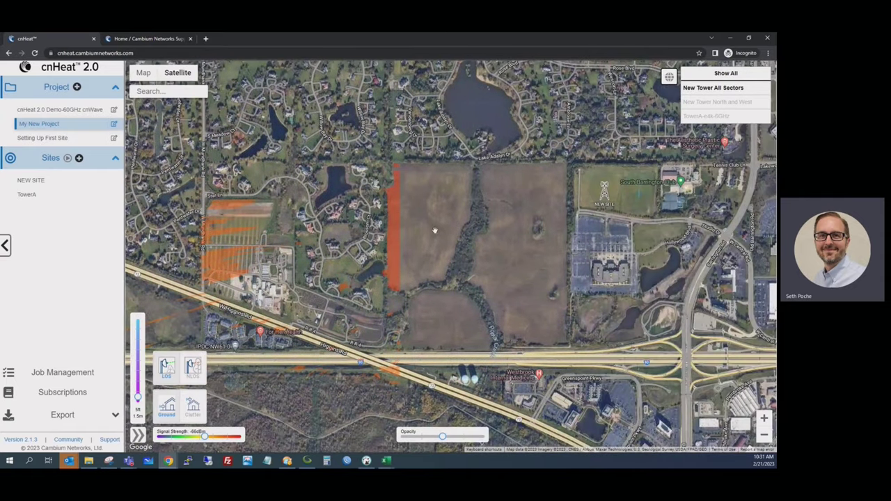
scroll(435, 230, "up", 3)
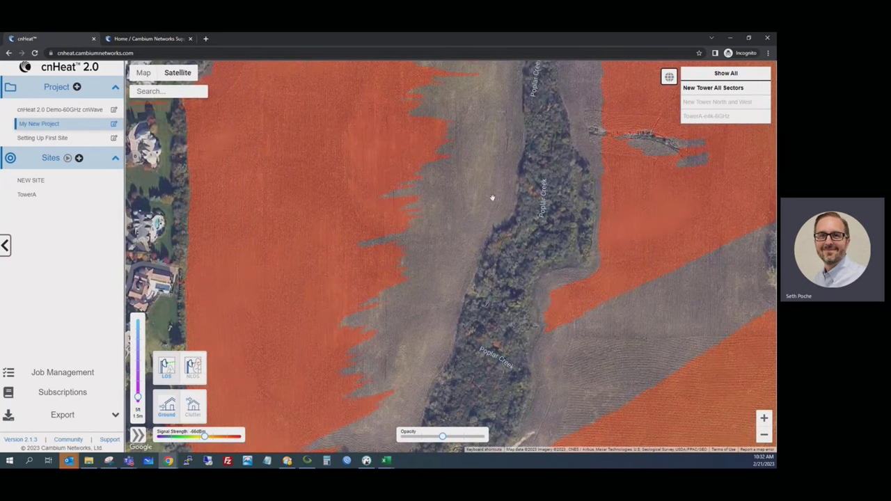
Step: Move past the farm buildings to the Blossom Ct houses and zoom in on Star Ln
left_click_drag(494, 202, 503, 175)
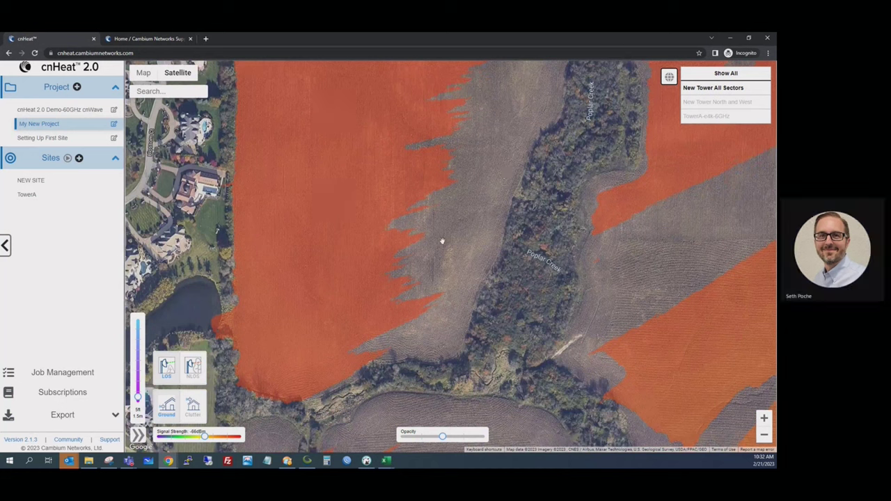
left_click_drag(334, 251, 419, 254)
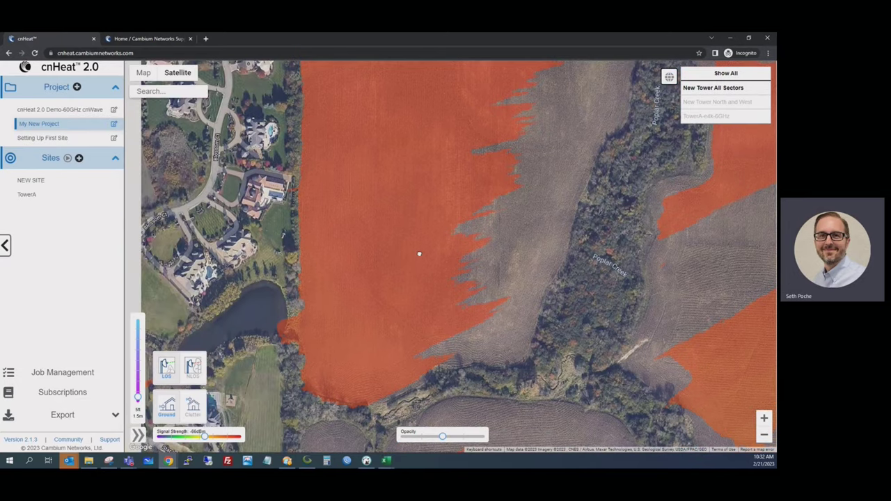
scroll(419, 254, "down", 2)
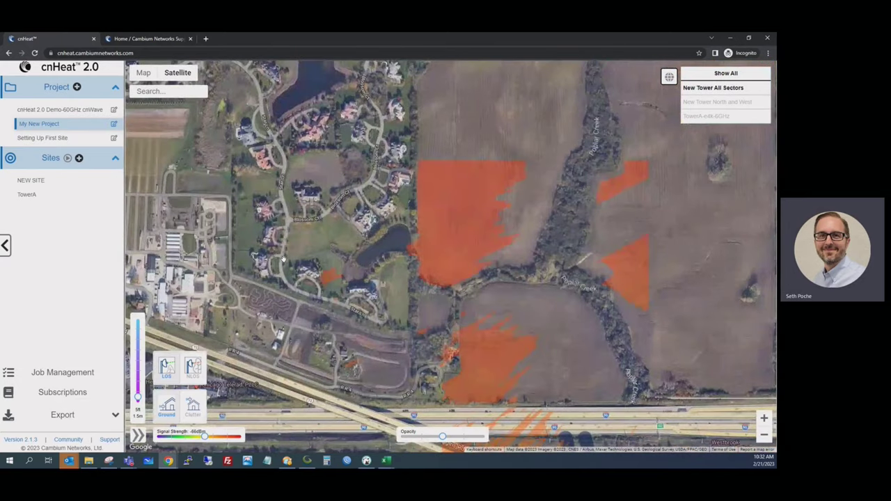
scroll(263, 265, "up", 2)
left_click_drag(263, 266, 316, 296)
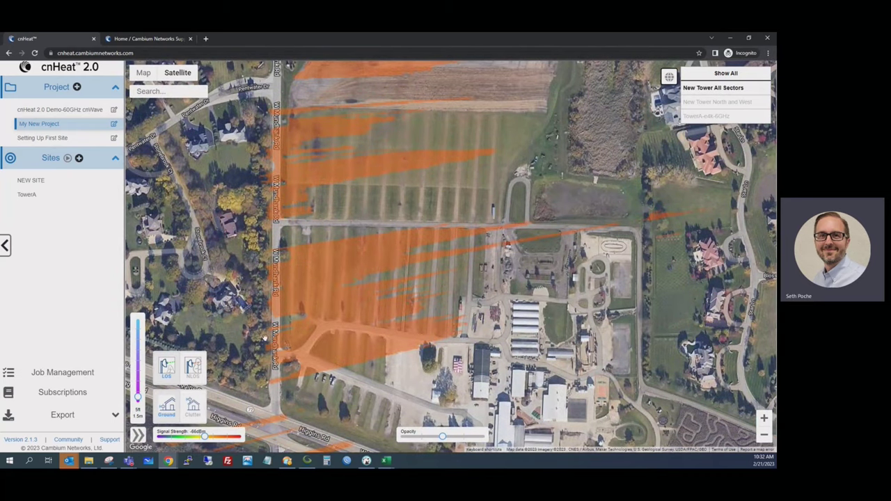
mouse_move(429, 338)
left_mouse_down()
mouse_move(385, 311)
mouse_move(226, 330)
left_mouse_up()
left_click_drag(445, 271, 351, 273)
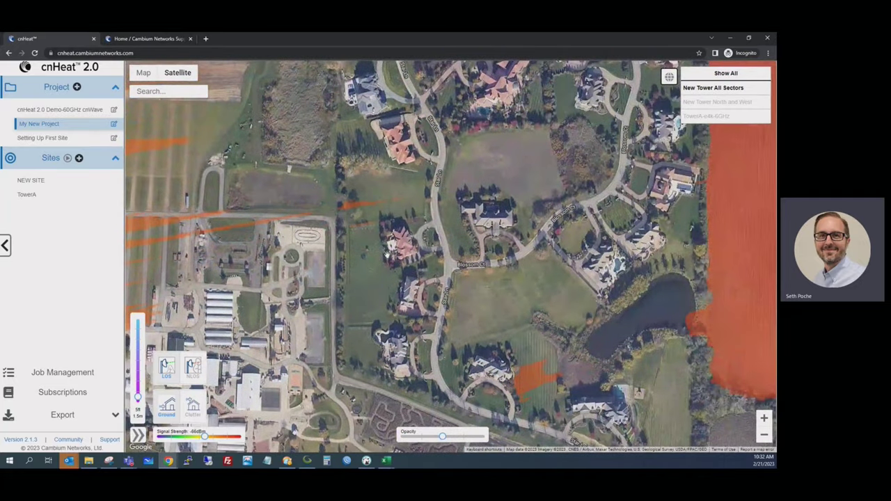
scroll(412, 246, "up", 4)
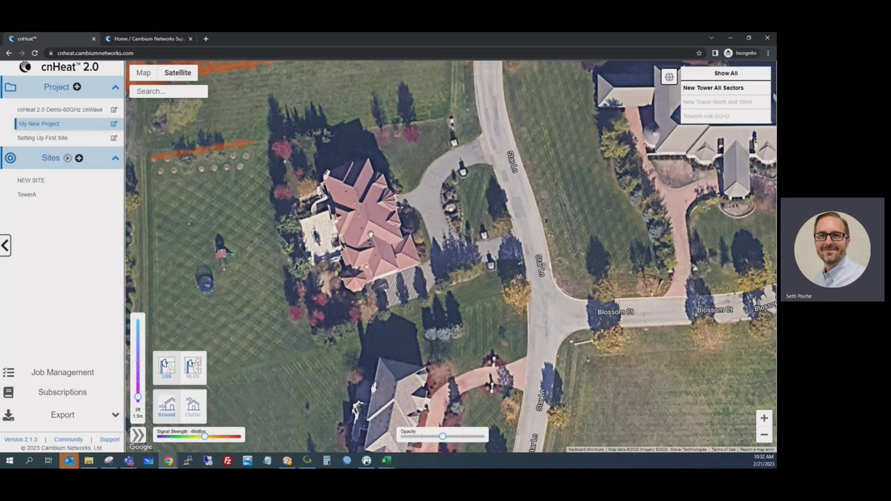
Step: Read the point signal on the Star Ln house roof, then switch coverage to clutter level
left_click(367, 218)
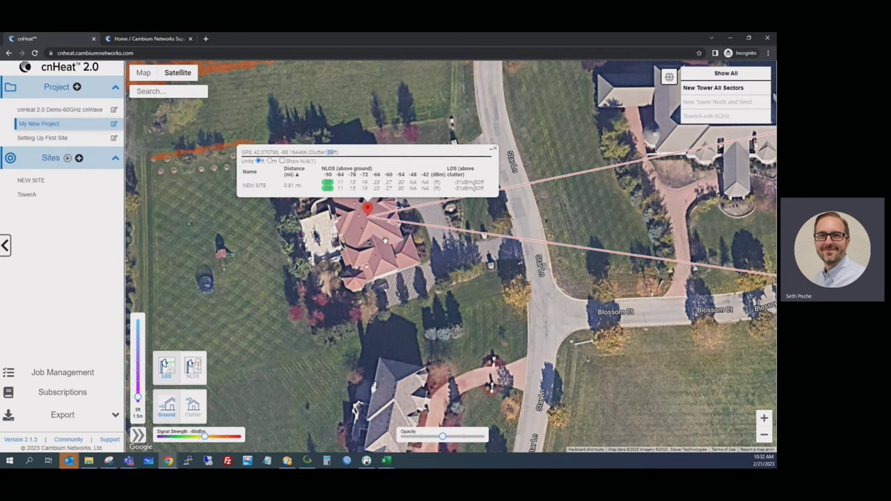
left_click(493, 148)
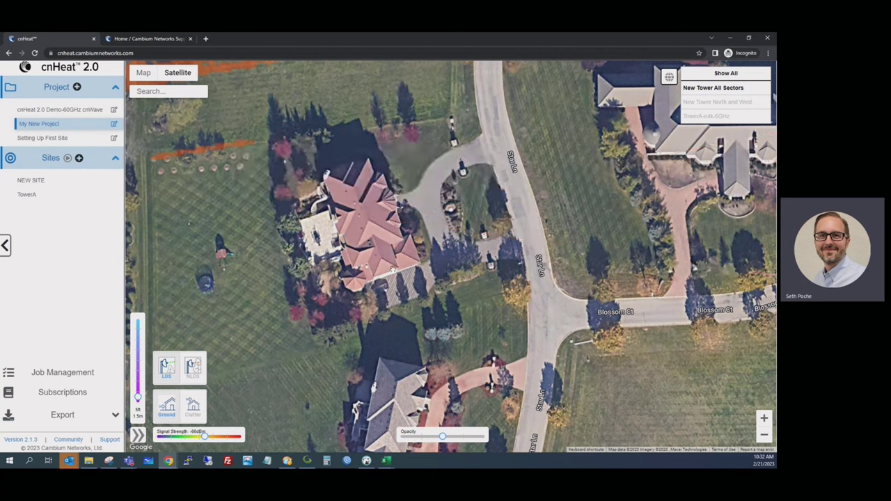
left_click(195, 410)
mouse_move(137, 401)
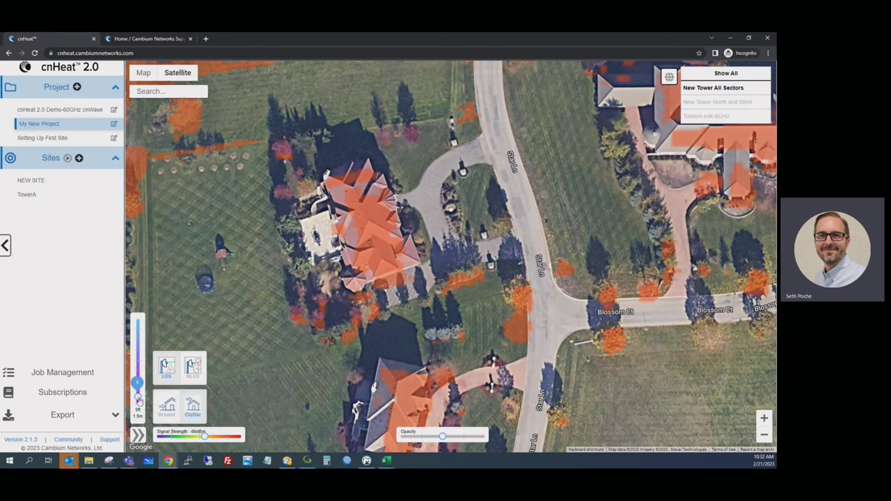
Step: Set the receiver height to 2 ft, zoom in on the roof, and check its NEW SITE signal reading
left_click_drag(137, 397, 137, 400)
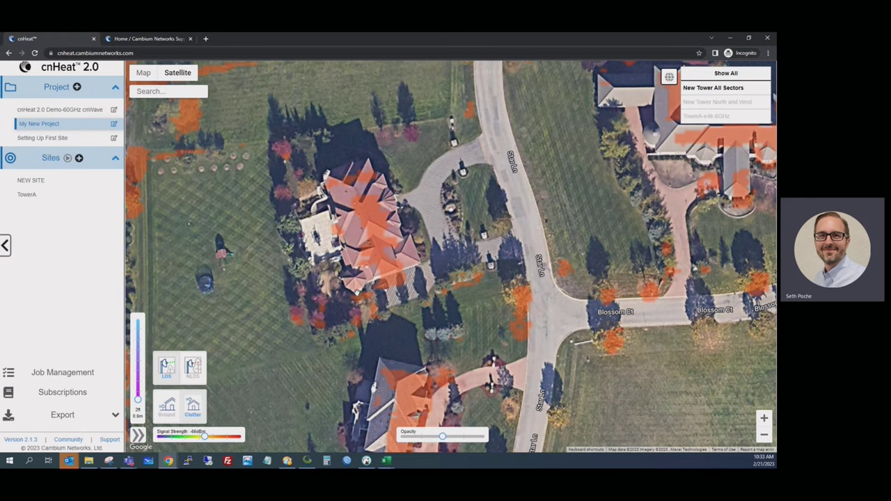
left_click_drag(396, 355, 396, 269)
scroll(396, 269, "up", 2)
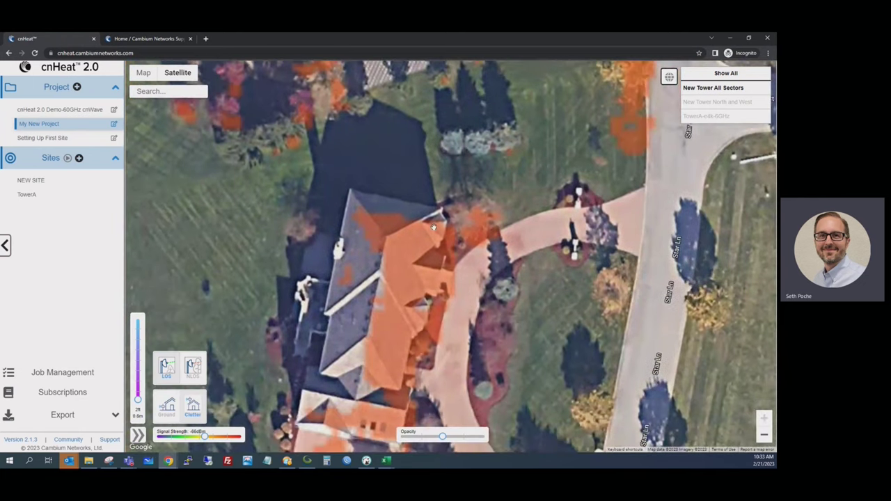
left_click(388, 228)
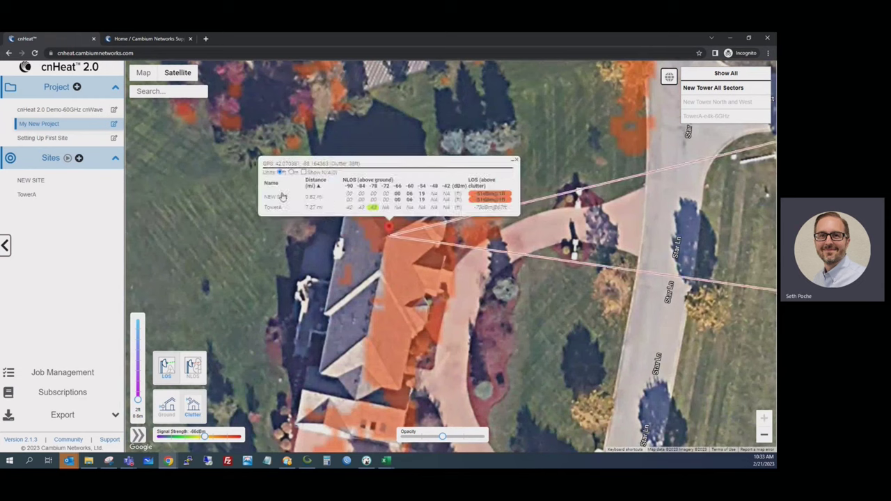
left_click(280, 198)
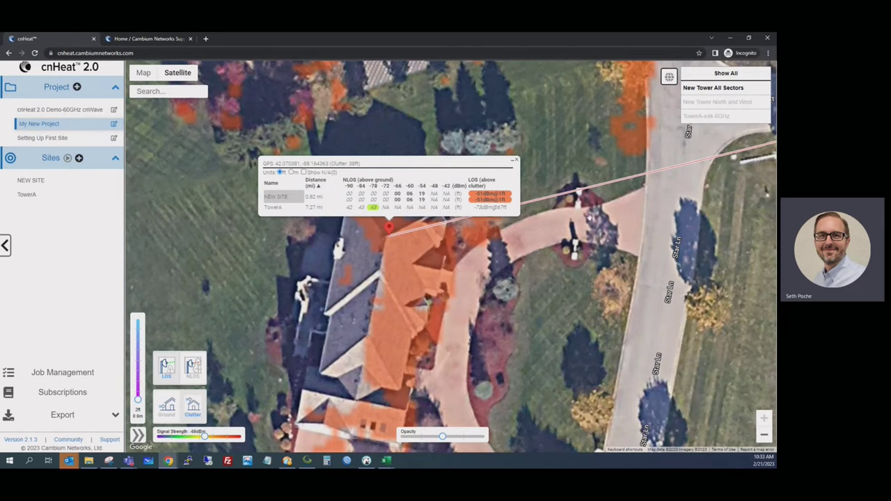
left_click(515, 161)
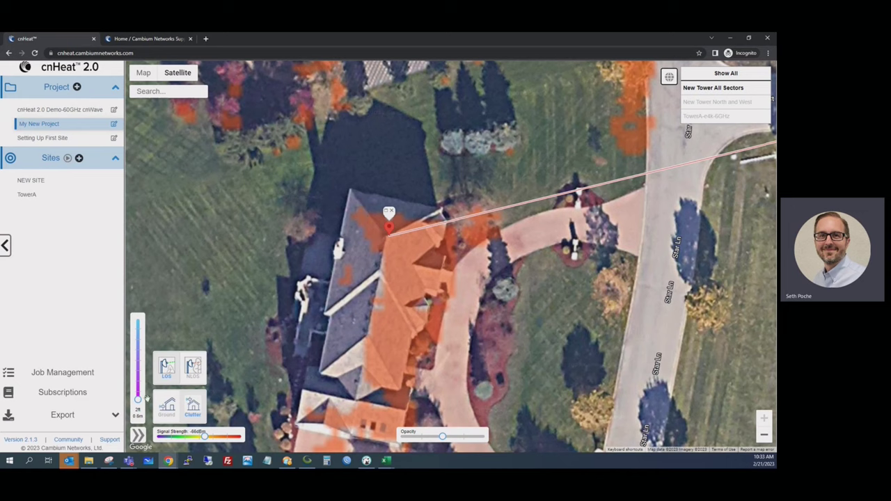
Step: Raise the receiver height to 22 ft (6.7 m) and read the signal at another roof spot
mouse_move(138, 401)
left_click_drag(138, 401, 138, 381)
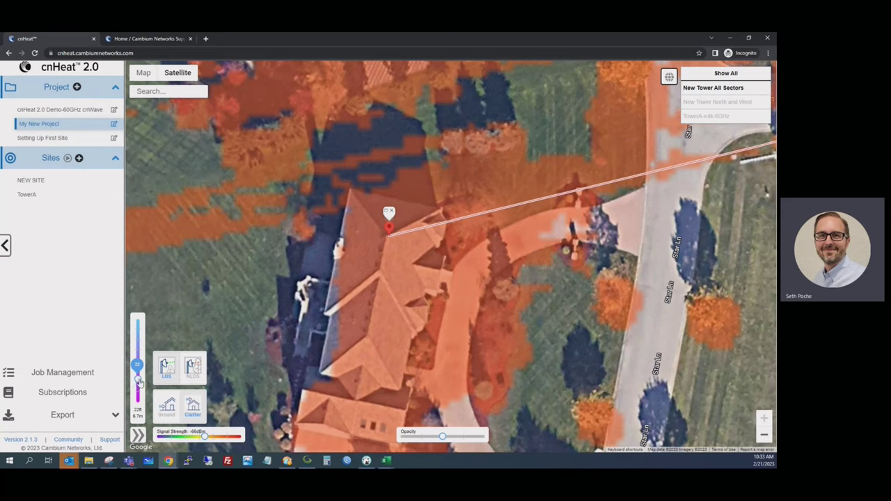
left_click(372, 306)
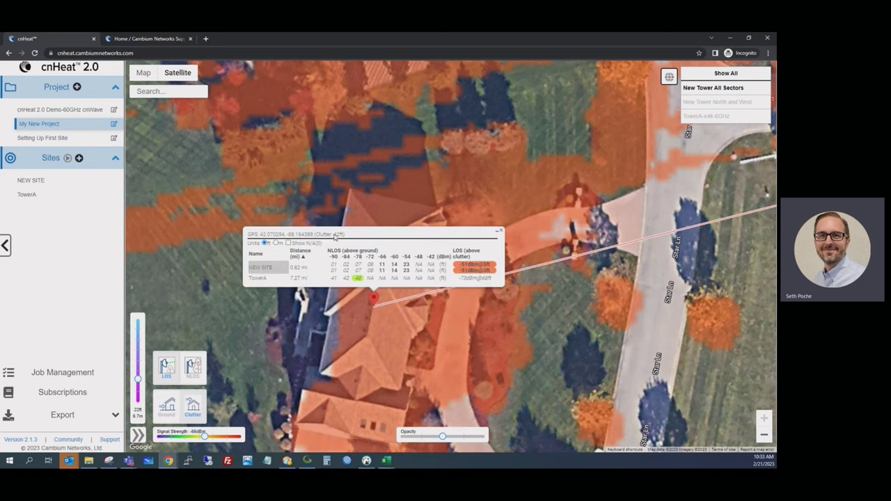
left_click(500, 230)
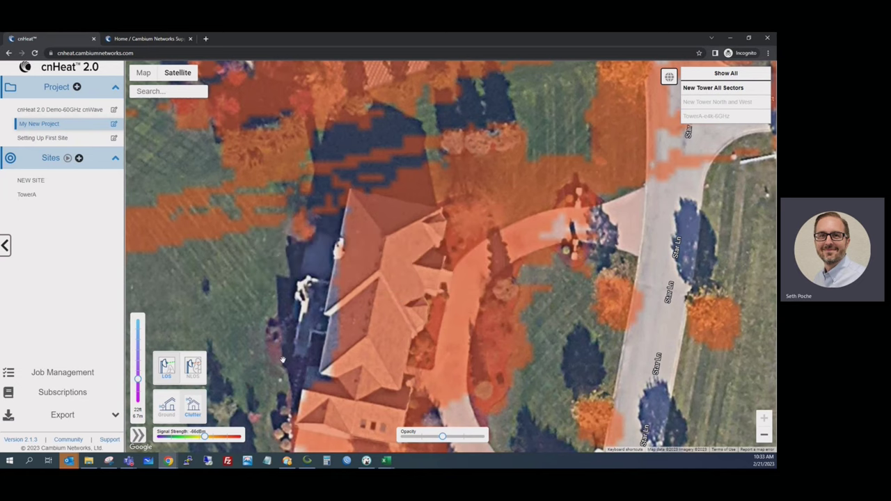
scroll(282, 360, "down", 4)
Step: Check signal readings at a Star Ln house and a small farm building, then zoom back out
left_click(381, 329)
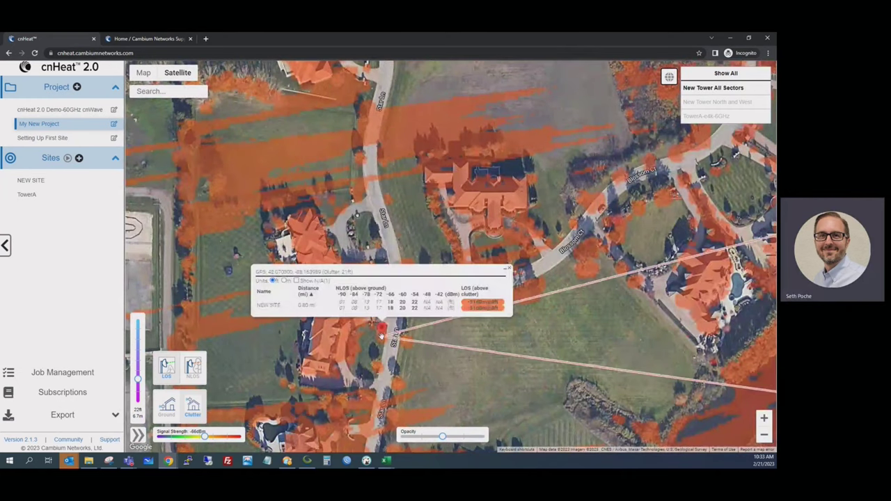
left_click(510, 270)
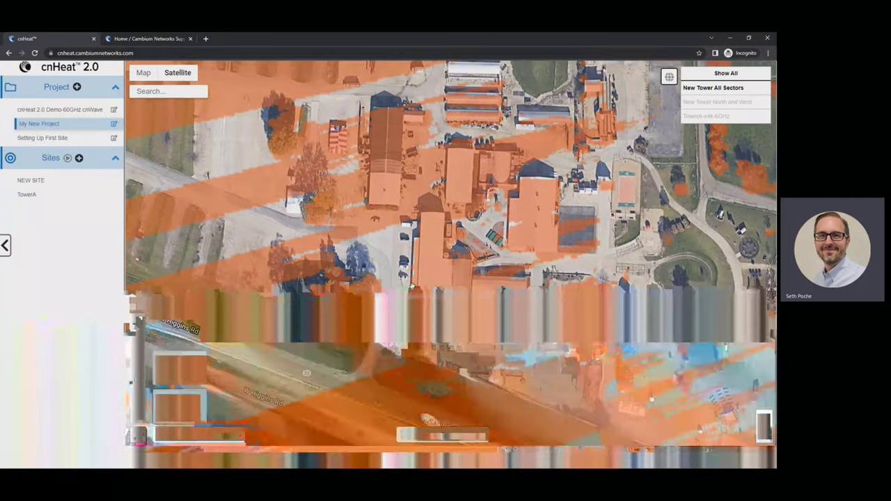
scroll(351, 305, "up", 3)
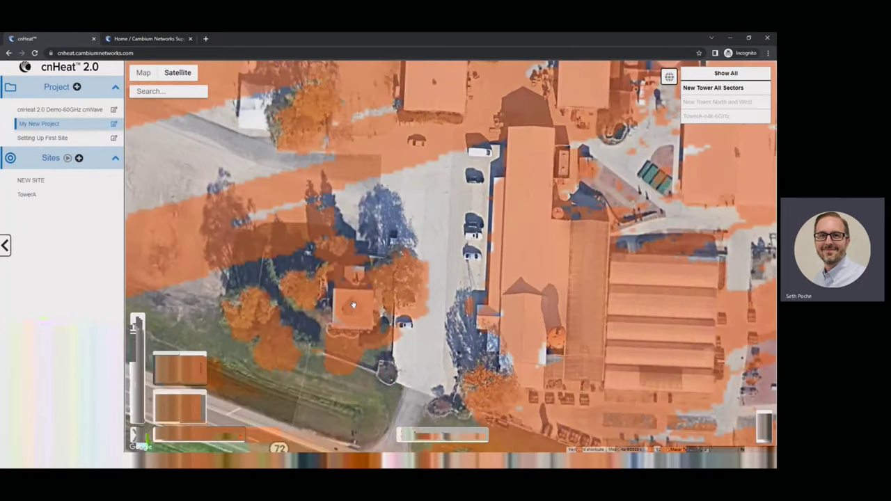
left_click(352, 303)
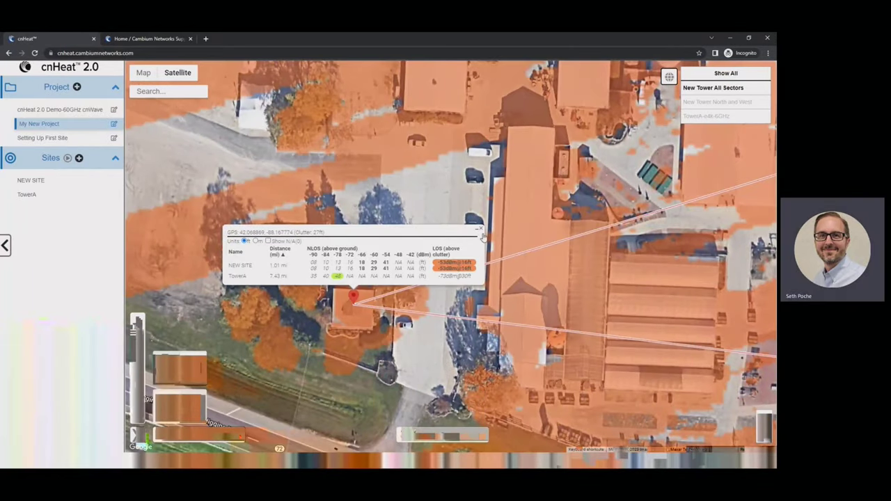
left_click(481, 228)
scroll(422, 288, "down", 3)
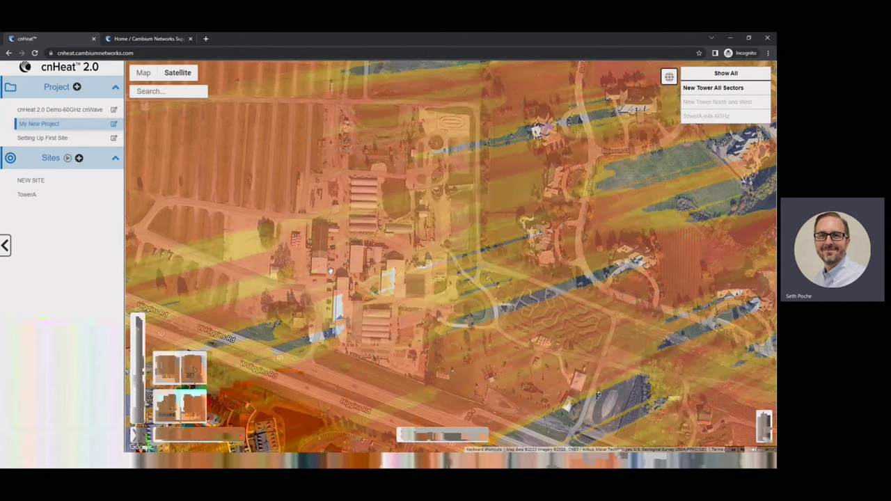
Step: Hide the New Tower All Sectors heatmap, zoom onto a single house, and lower the receiver height
left_click_drag(290, 342, 744, 163)
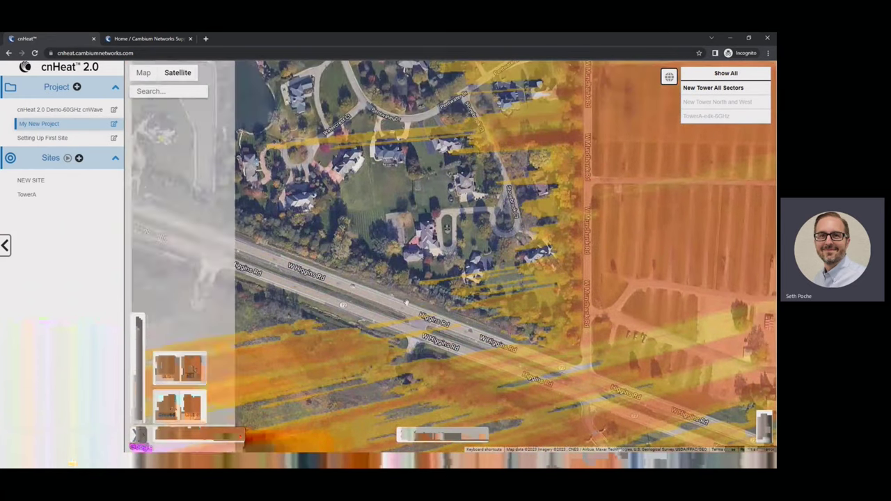
left_click(724, 89)
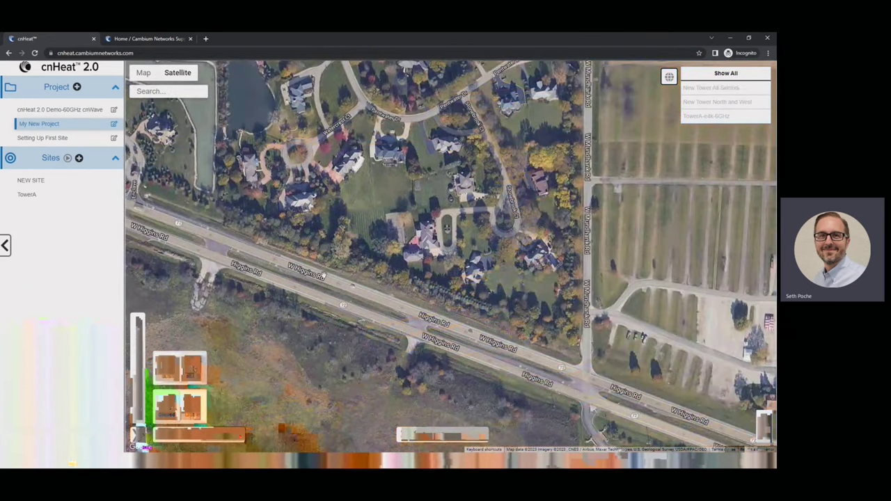
scroll(324, 212, "up", 3)
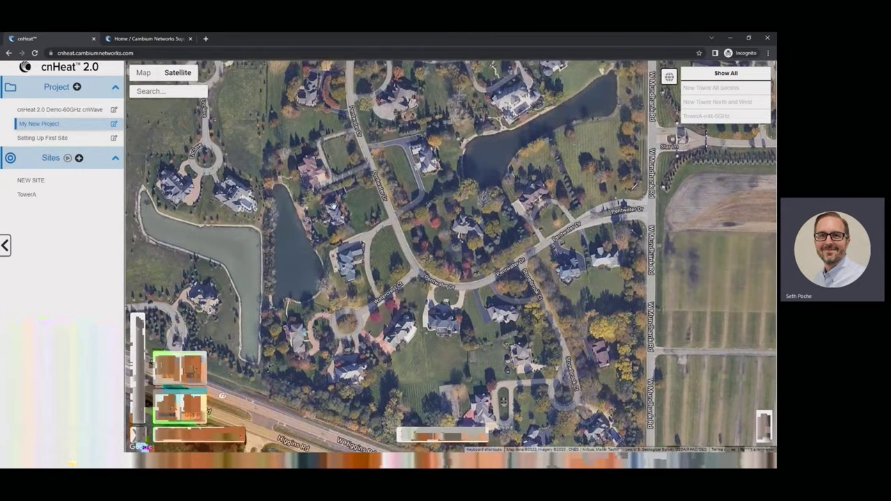
scroll(324, 212, "up", 2)
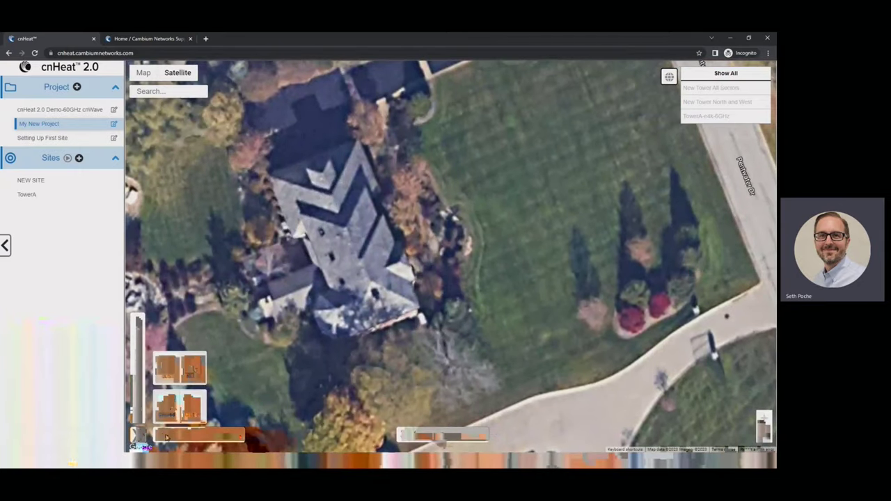
mouse_move(143, 385)
left_click_drag(139, 382, 139, 411)
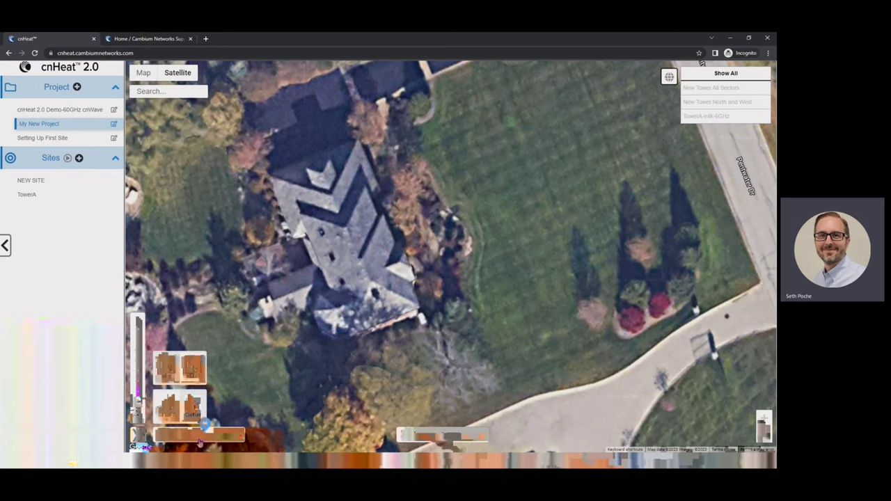
Step: Show New Tower All Sectors again with green areas cut out, and read signals on the house roof
left_click(698, 91)
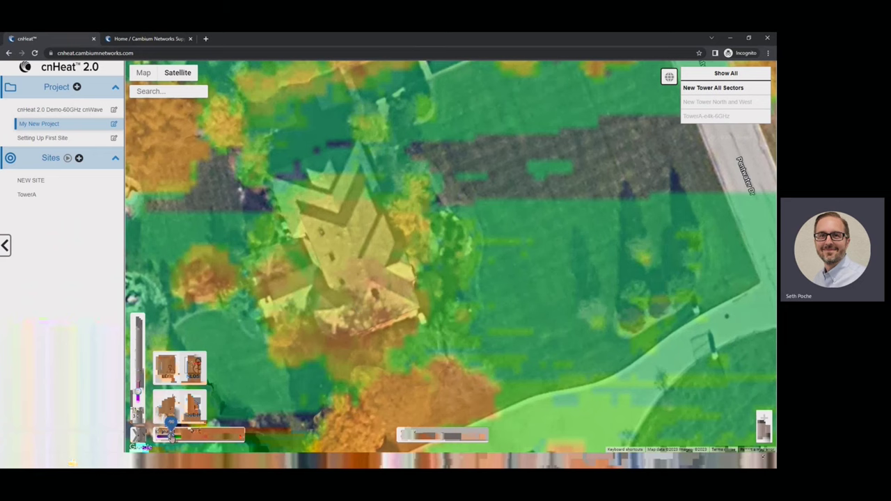
left_click_drag(170, 435, 201, 435)
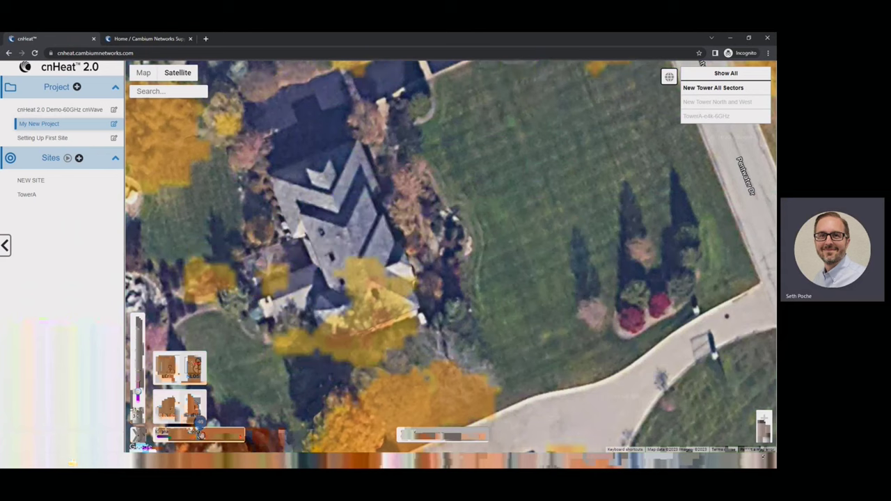
left_click(370, 282)
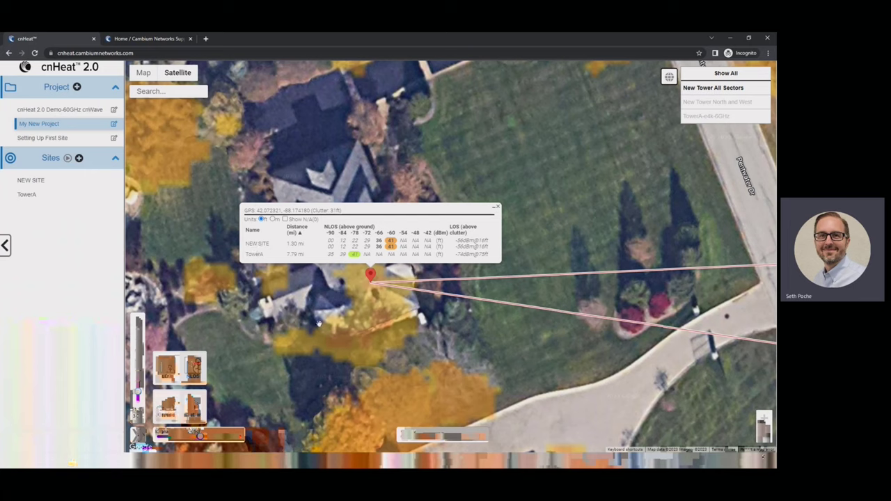
Step: Show the New Tower North and West and TowerA-e4k-6GHz coverage layers, lowering the signal threshold
mouse_move(388, 245)
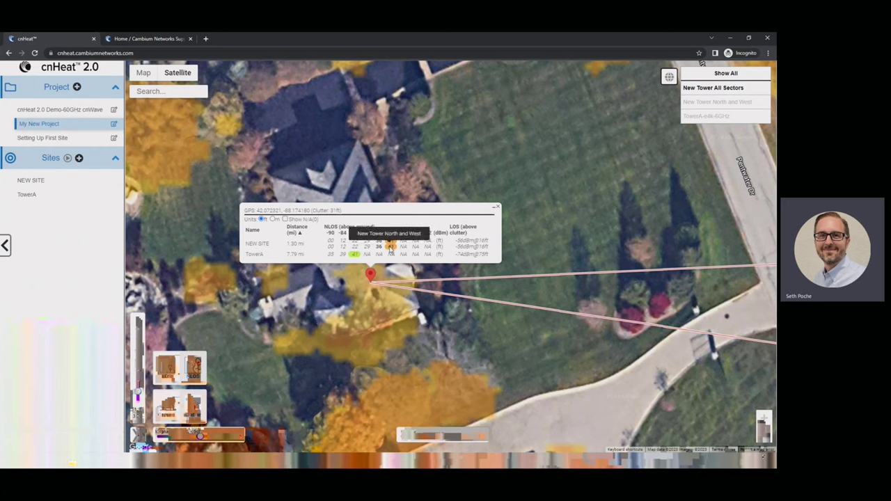
left_click(725, 102)
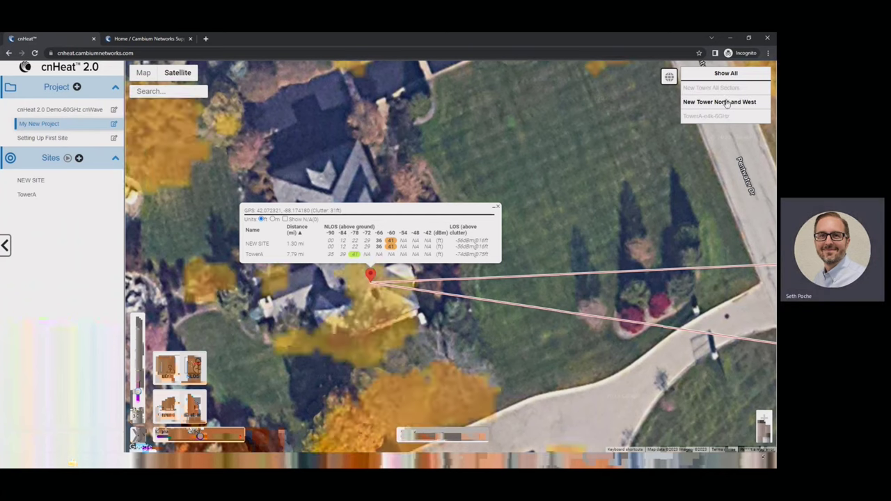
left_click(726, 103)
left_click(713, 118)
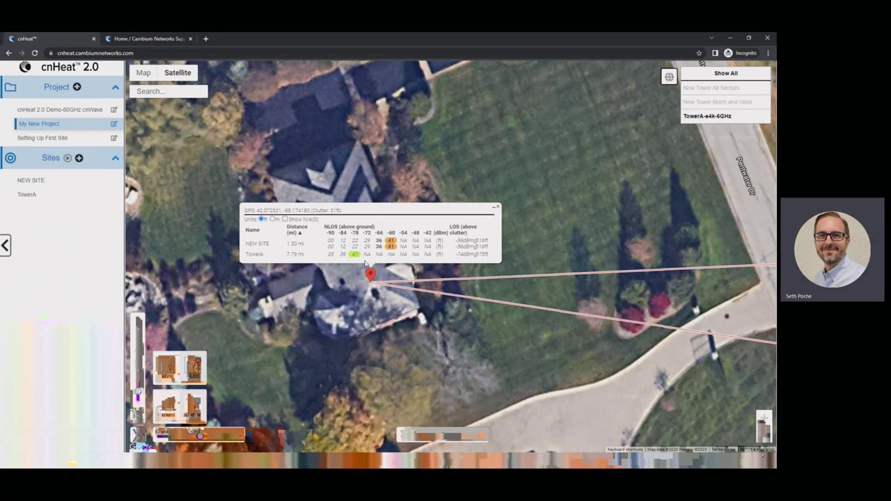
left_click_drag(200, 436, 183, 438)
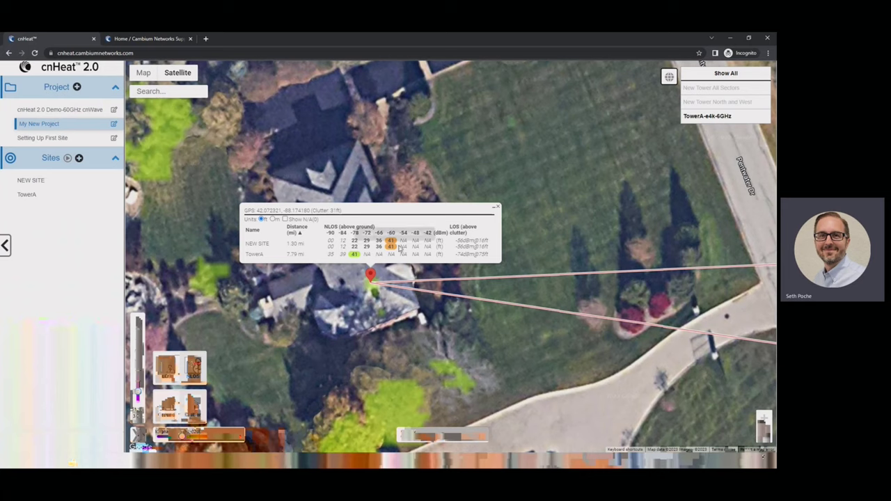
Step: Close the point signal readout, zoom out to the wider area and open NEW SITE's details
mouse_move(392, 242)
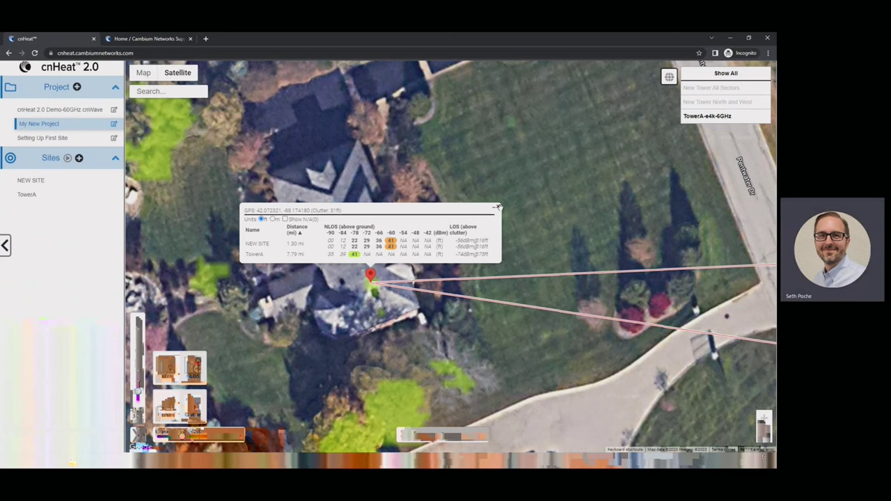
left_click(498, 208)
scroll(243, 312, "down", 3)
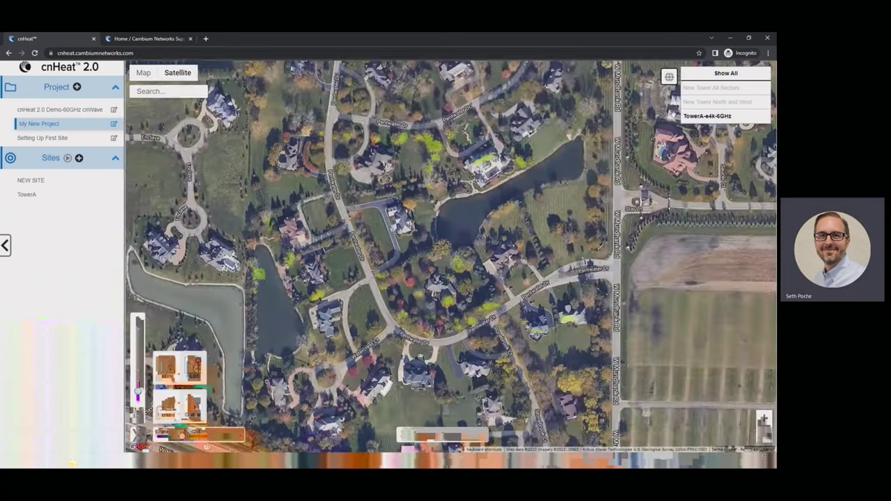
scroll(229, 247, "down", 2)
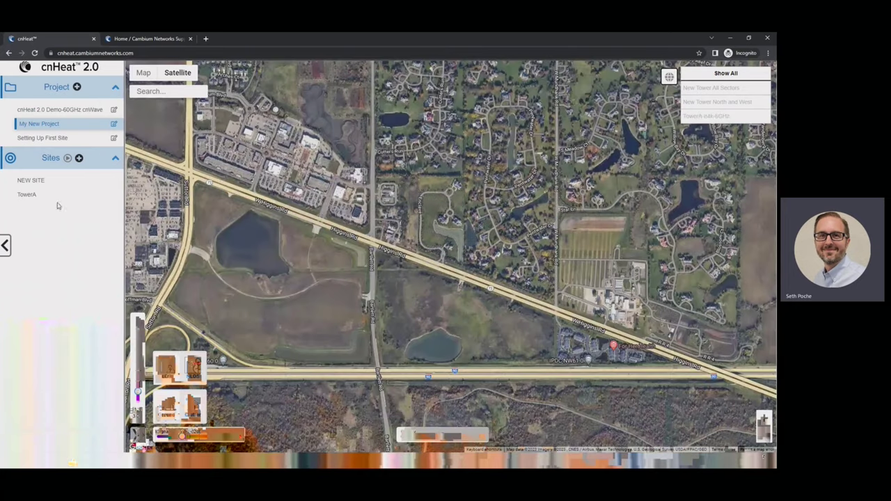
left_click(28, 181)
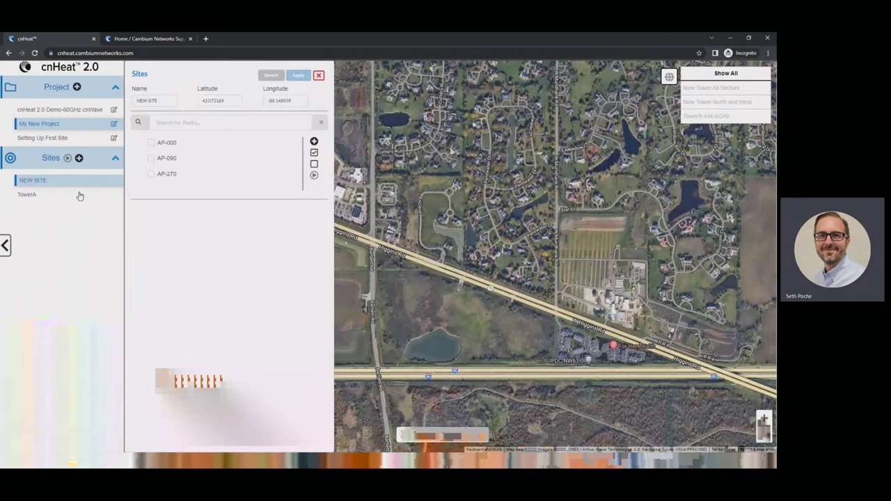
Step: Create a new radio from AP-000 named AP-180 with azimuth 180 and save it
left_click(170, 143)
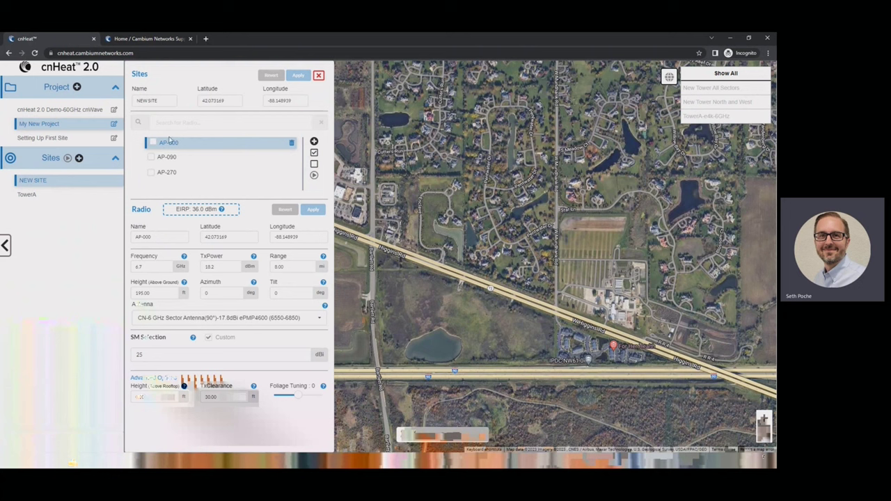
left_click(314, 142)
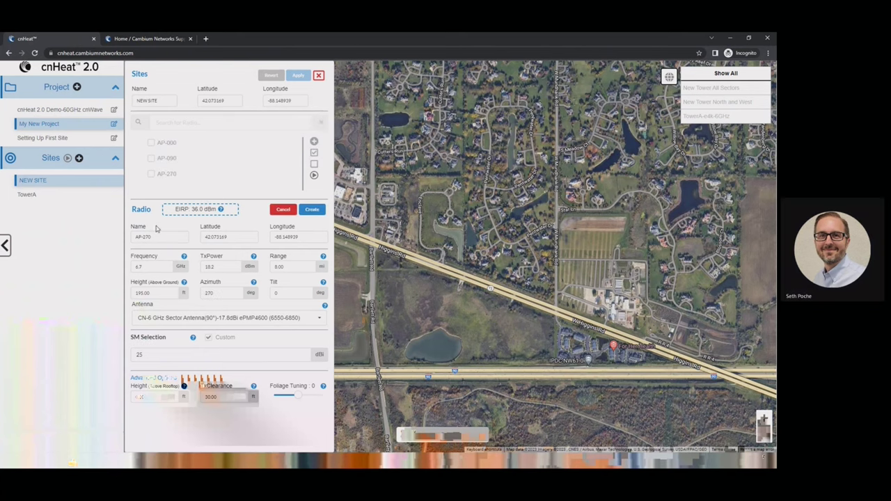
left_click(154, 237)
double_click(154, 237)
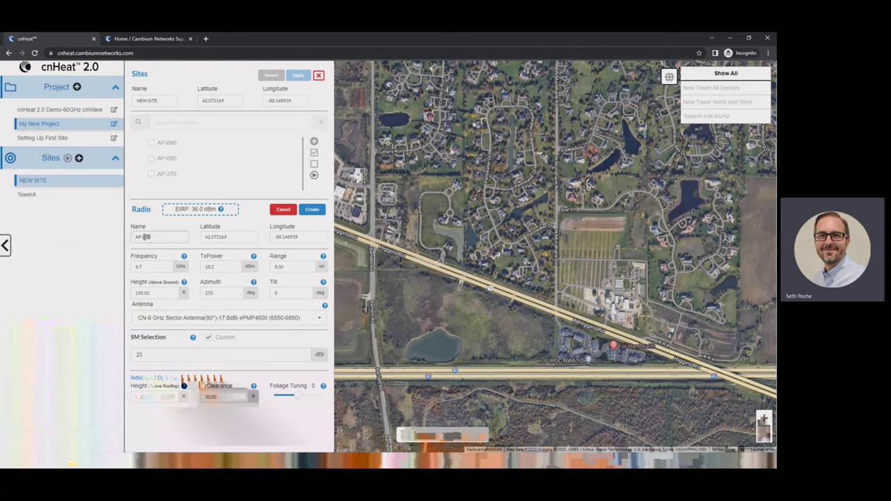
type("180")
double_click(213, 292)
type("180")
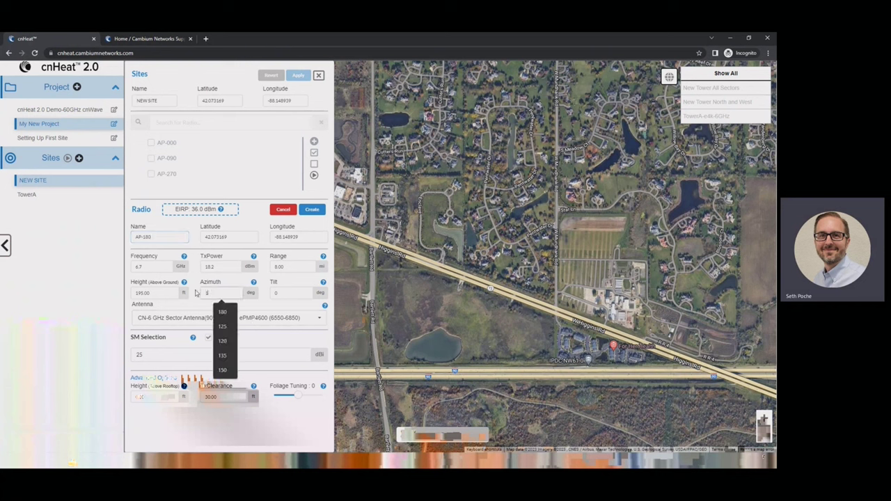
left_click(312, 210)
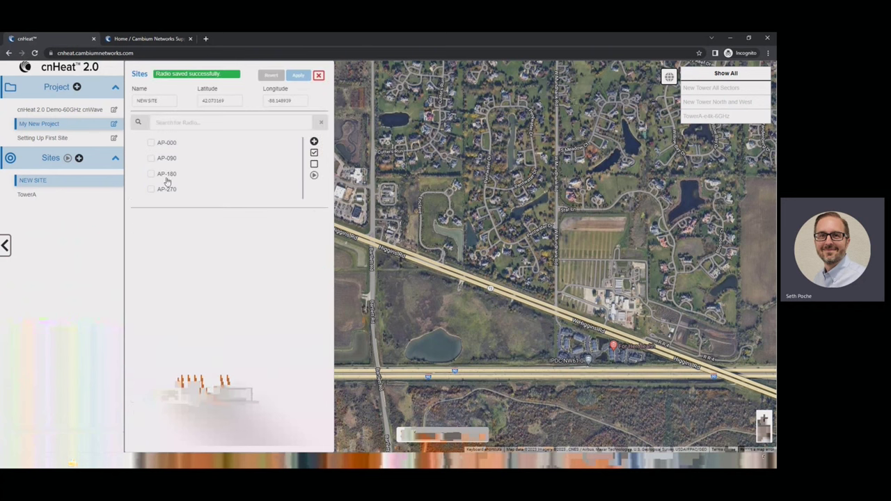
Step: Check radios AP-000, AP-090, AP-180 and AP-270 for the prediction
left_click(151, 143)
left_click(151, 158)
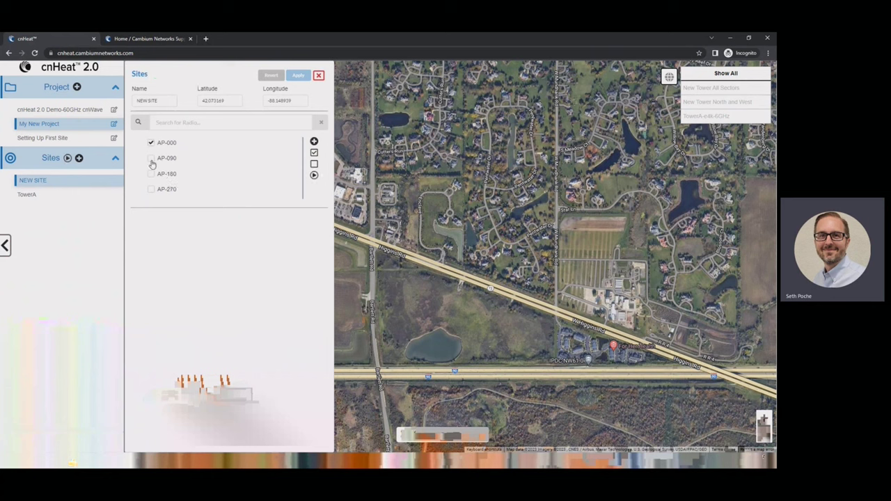
left_click(152, 174)
left_click(151, 189)
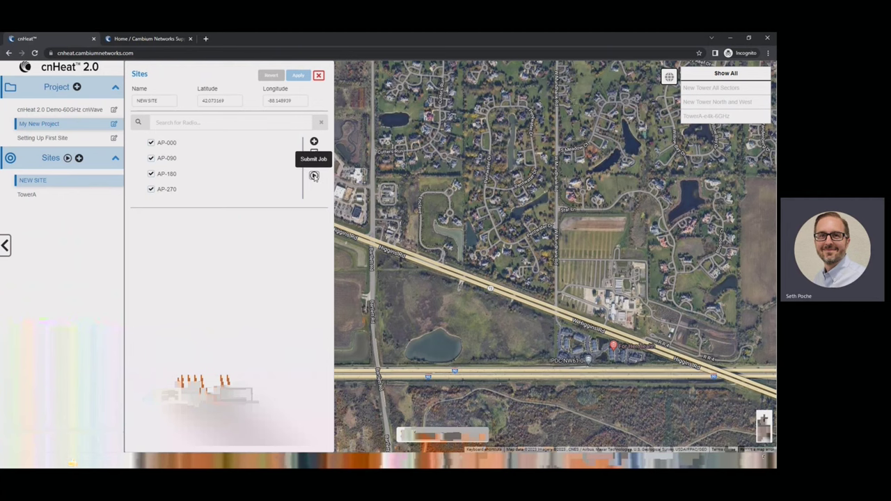
Step: Submit a prediction job named 'New Site - 360 Degree' and close the site details
left_click(313, 176)
left_click(368, 230)
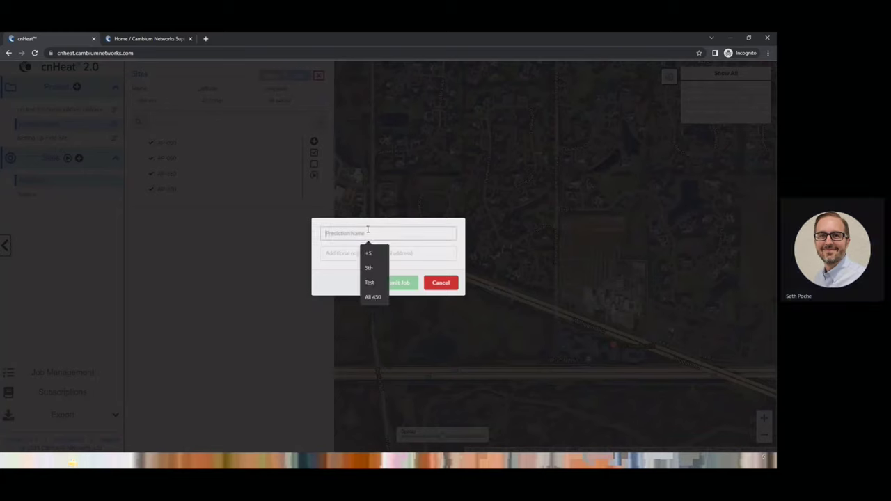
type("New Si")
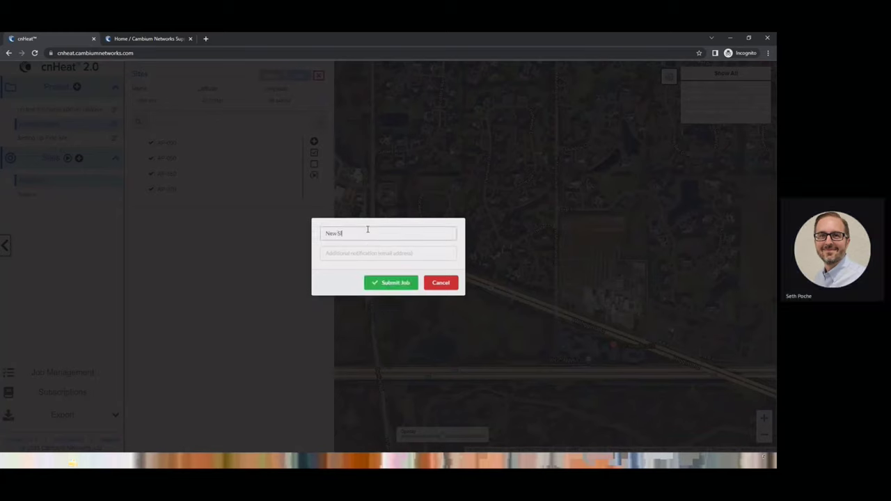
type("te - 360")
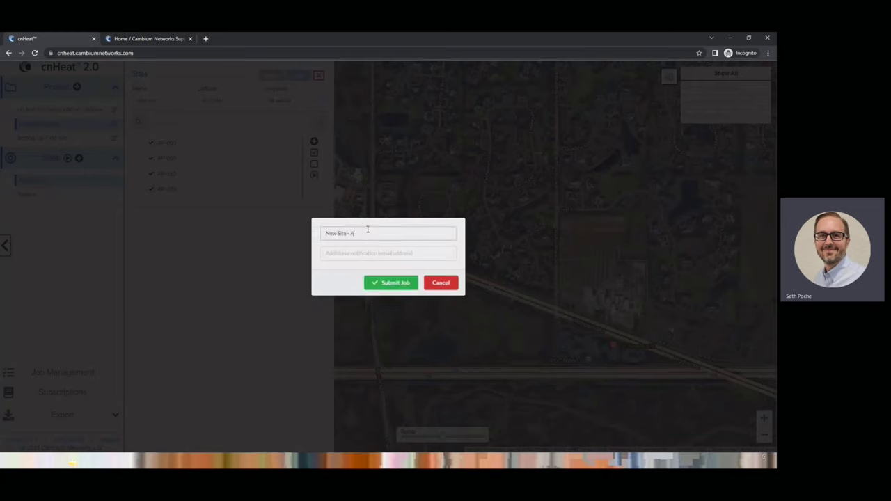
type(" Degree")
left_click(378, 283)
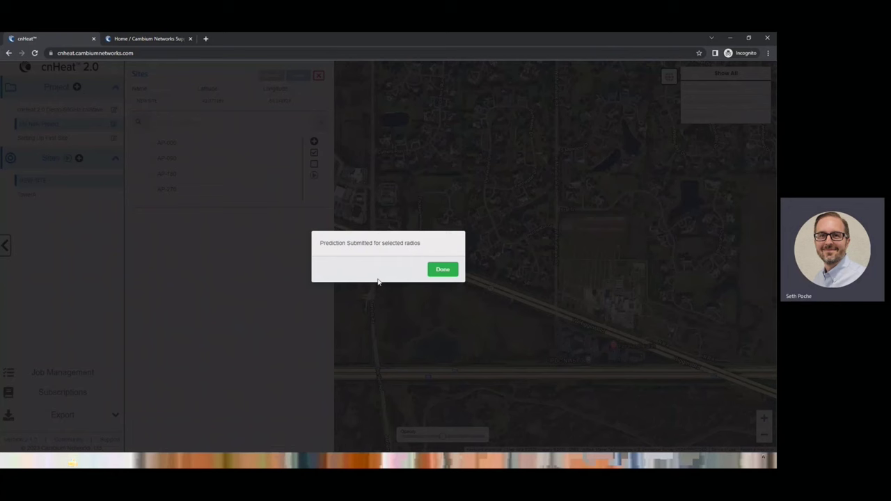
left_click(440, 270)
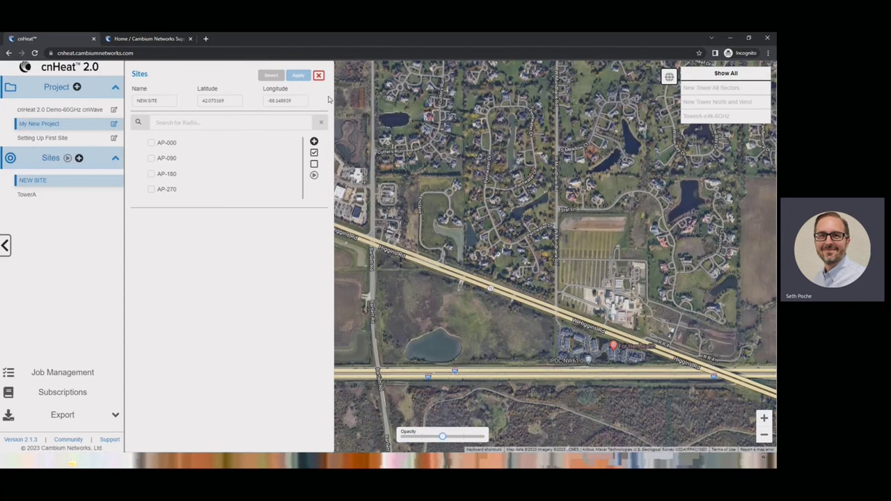
left_click(318, 75)
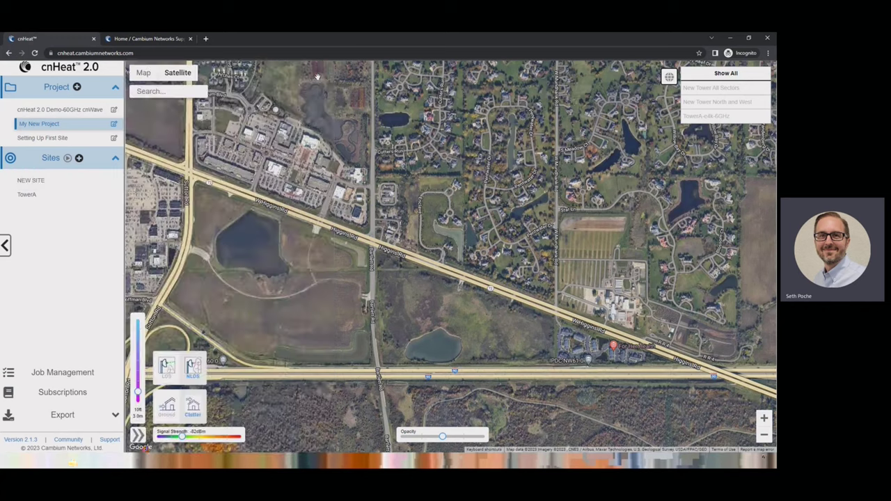
left_click(57, 380)
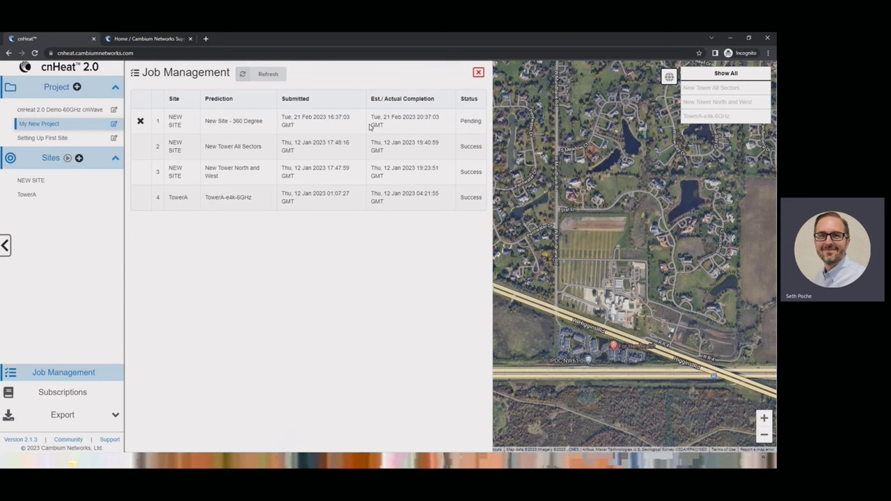
left_click(479, 73)
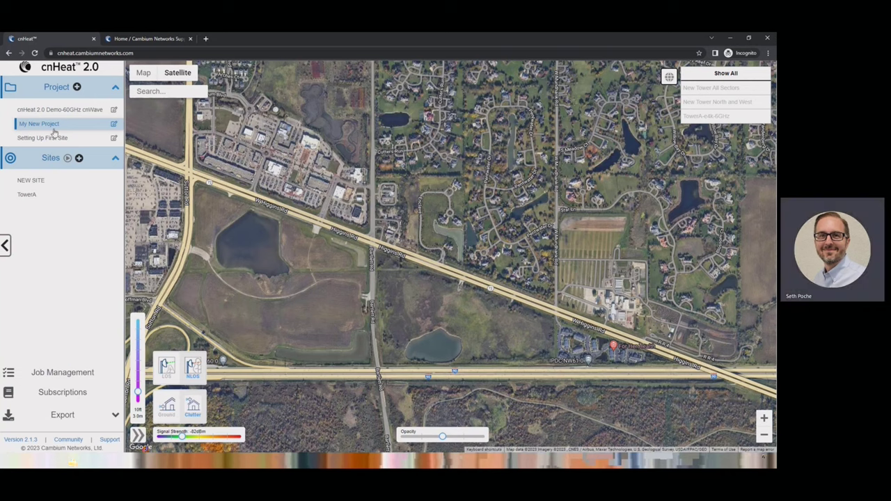
Step: Open NEW SITE's AP-000 radio and change its frequency to 5.8 GHz
left_click(39, 182)
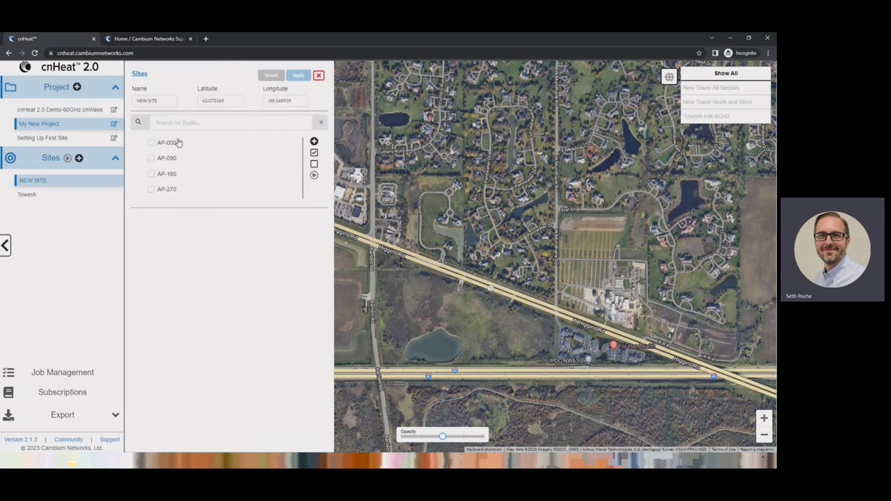
left_click(175, 142)
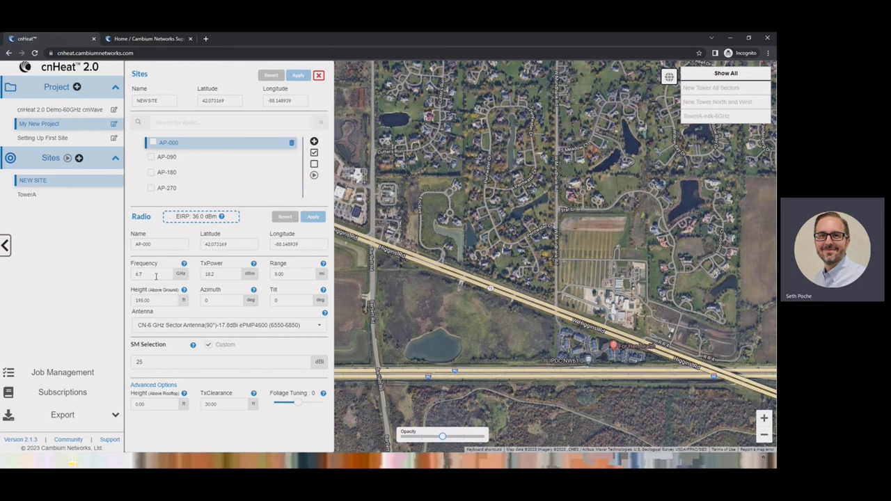
left_click_drag(156, 277, 129, 275)
type("5.8")
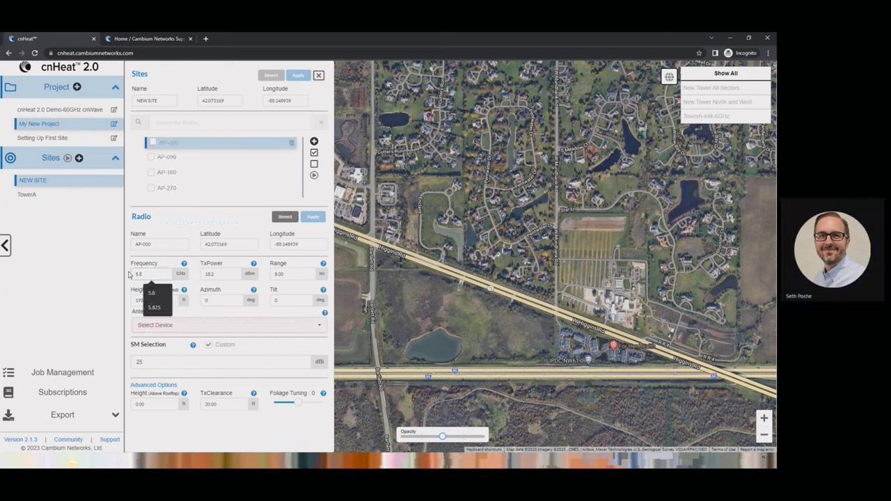
Step: Scroll through the antenna models list and close it without choosing an antenna
left_click(322, 328)
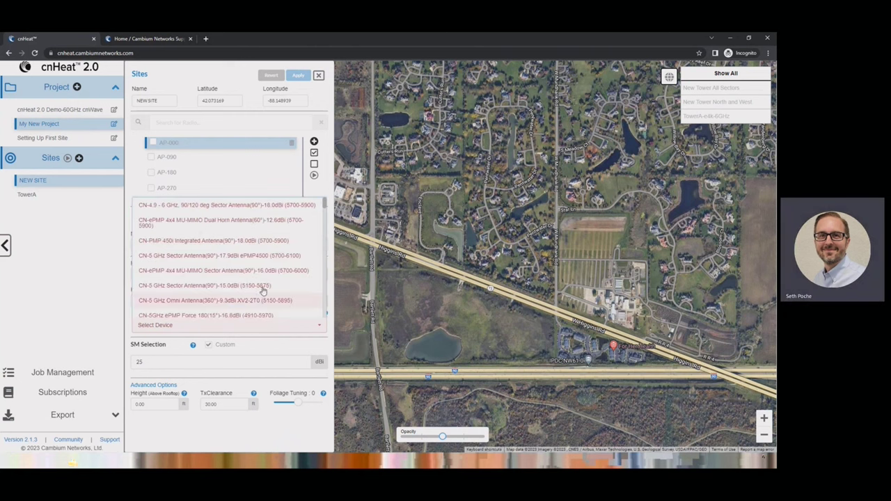
scroll(243, 254, "down", 1)
scroll(209, 237, "up", 1)
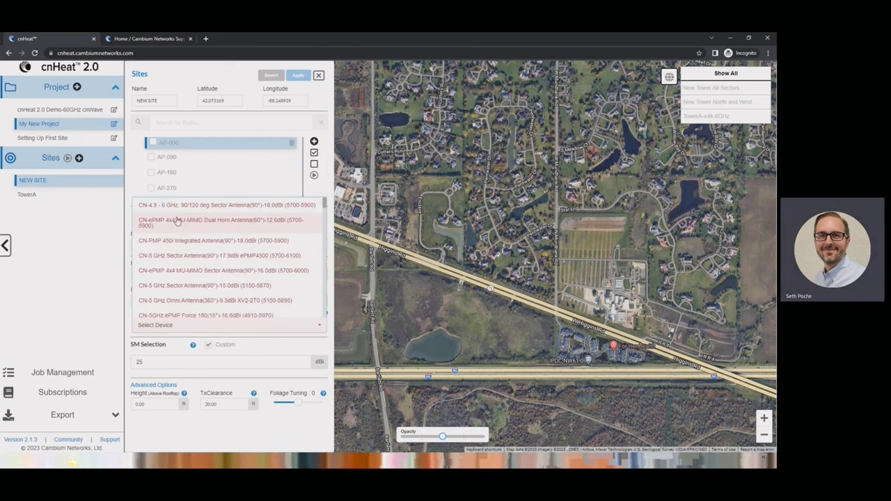
scroll(190, 255, "down", 6)
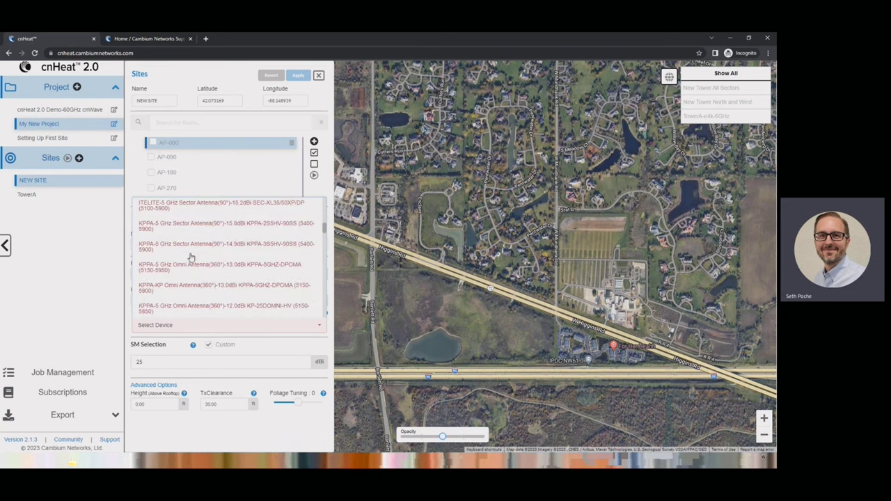
scroll(239, 286, "down", 3)
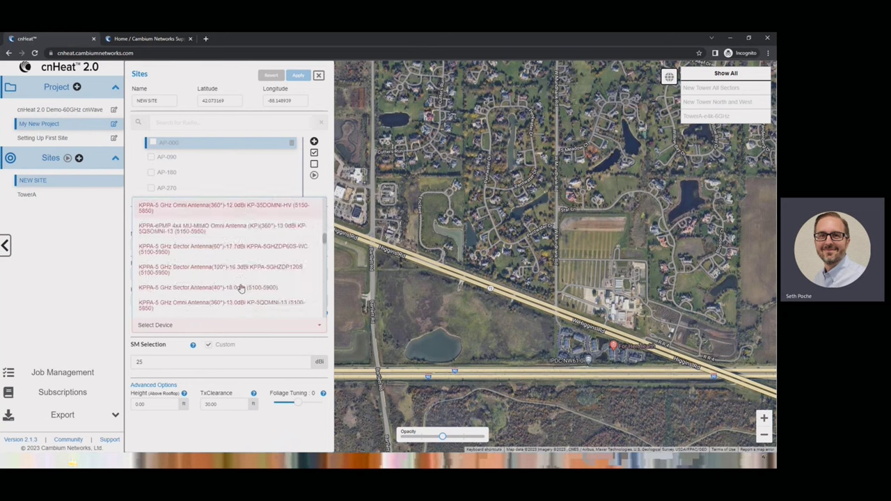
scroll(240, 288, "down", 2)
scroll(241, 288, "down", 3)
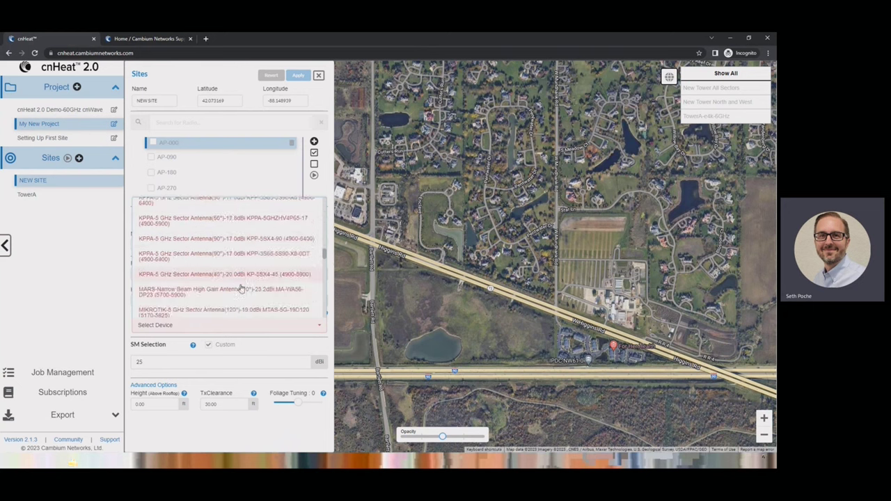
scroll(240, 289, "down", 5)
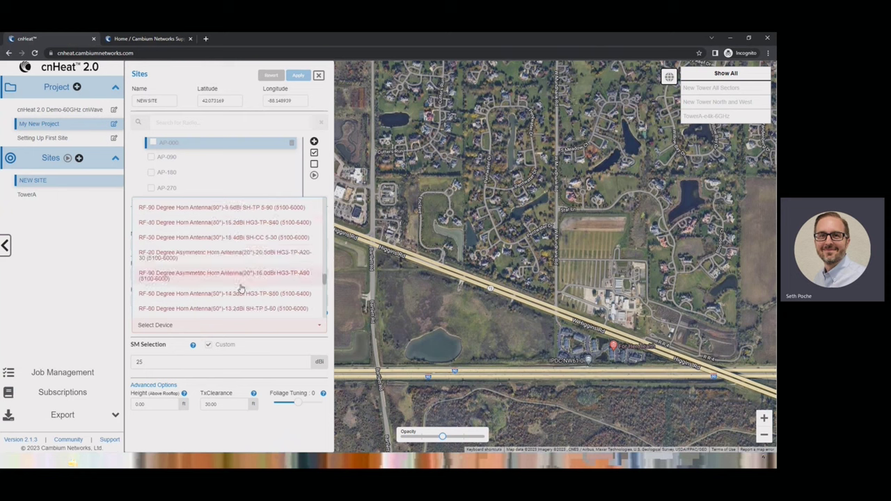
scroll(240, 288, "down", 8)
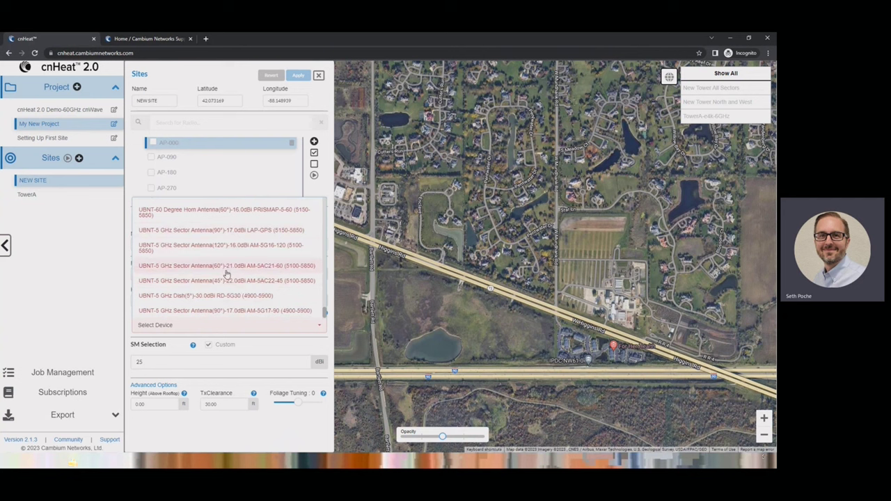
left_click(129, 313)
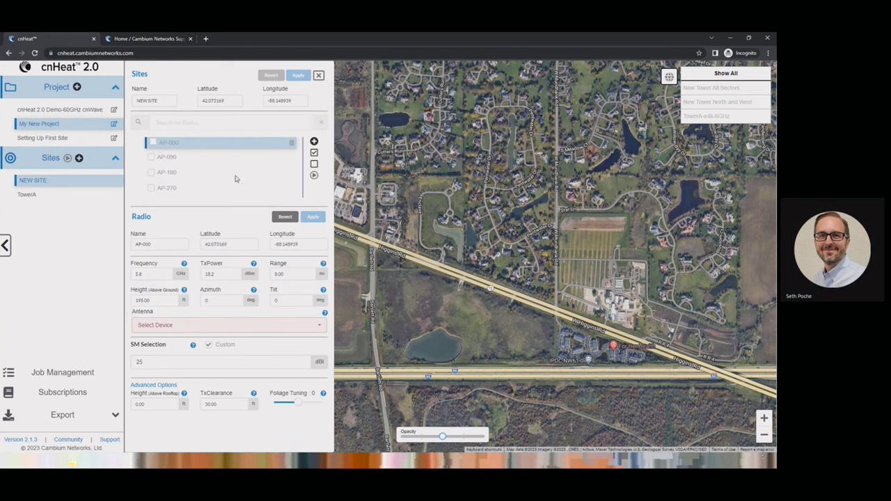
Step: Rename the AP-000 radio to AP-000-6GHz
triple_click(154, 244)
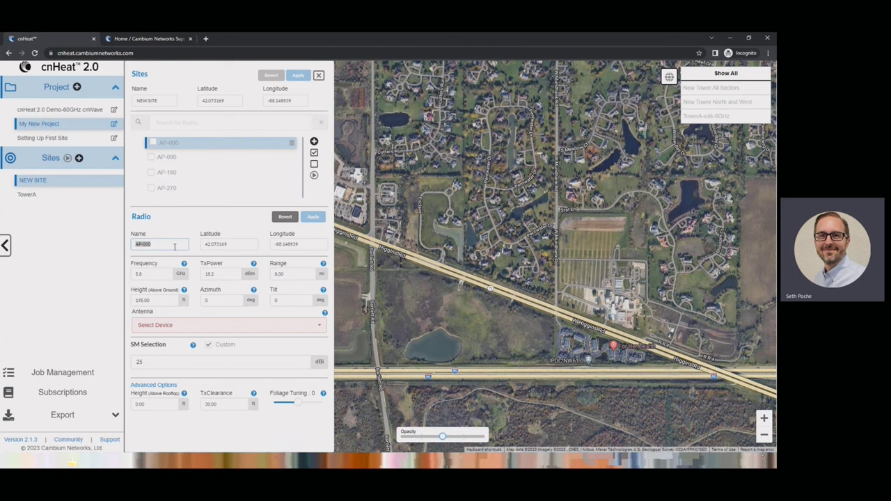
left_click(175, 245)
type("-450")
key("BackSpace")
key("BackSpace")
key("BackSpace")
type("-4GH")
Step: Review the longitude, latitude, frequency and transmit power values, then open the antenna list
left_click_drag(306, 245, 267, 244)
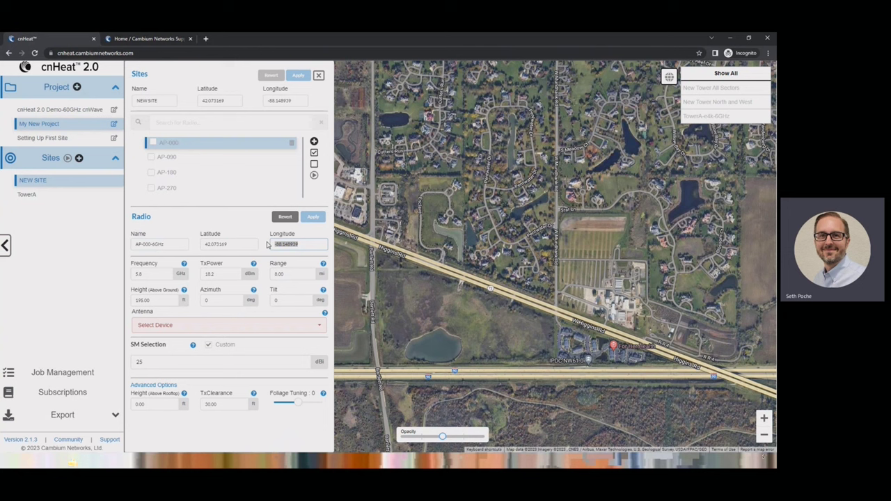
left_click(223, 104)
left_click_drag(241, 244, 205, 243)
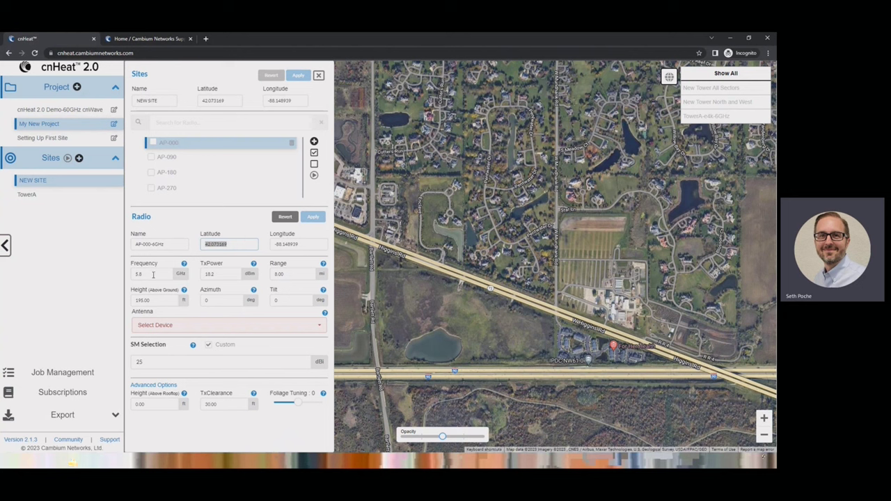
left_click_drag(170, 274, 126, 279)
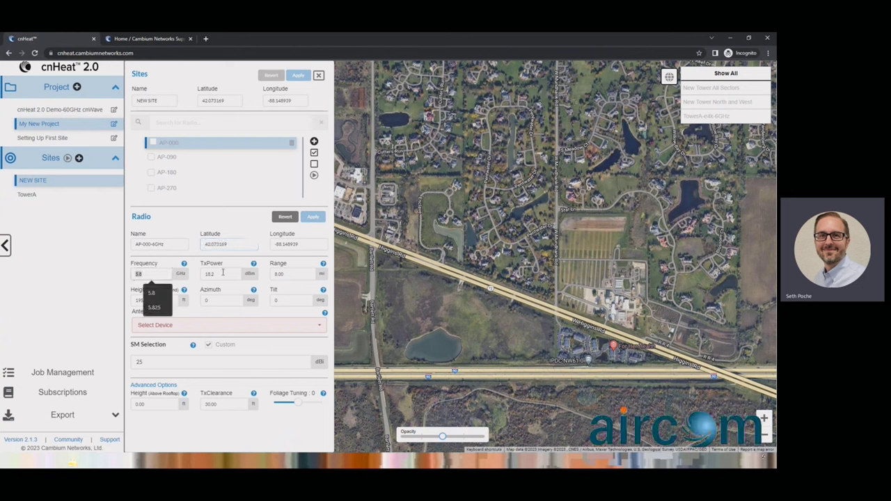
left_click_drag(222, 273, 204, 274)
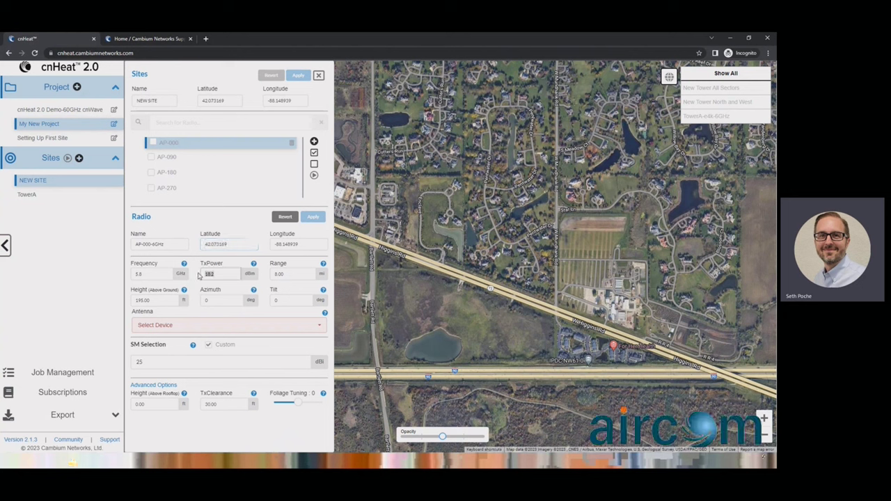
left_click(318, 325)
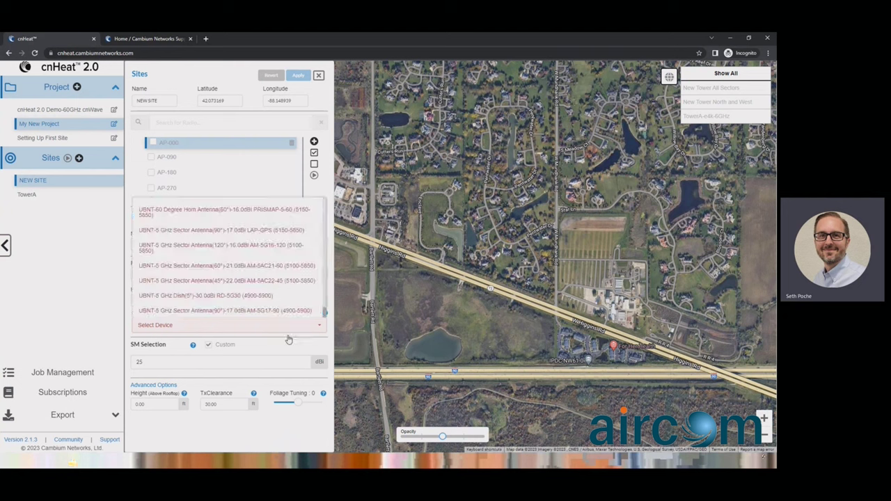
Step: Choose the UBNT-5 GHz 60° Sector Antenna 21.0 dBi AM-5AC21-60, giving 39.2 dBm EIRP
left_click(198, 267)
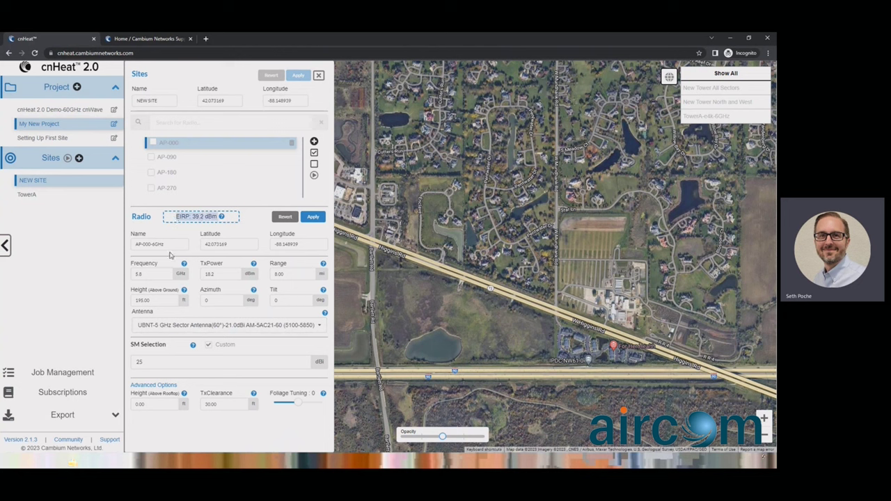
double_click(210, 273)
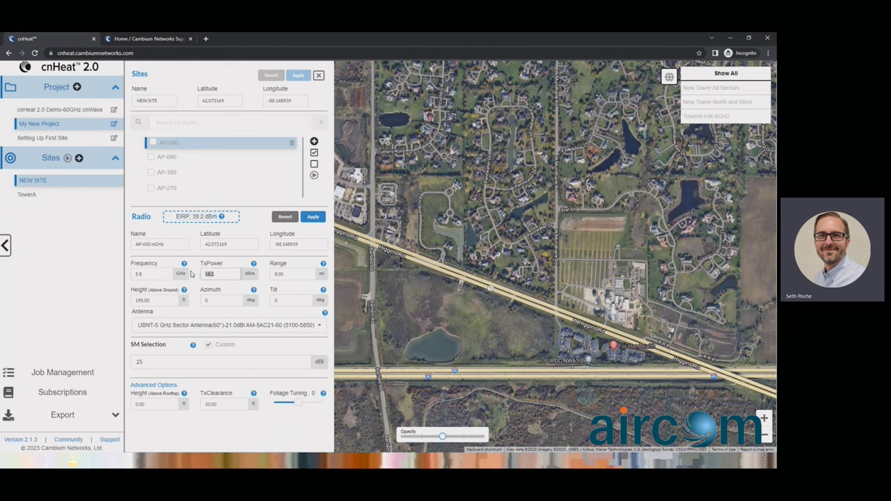
Step: Set transmit power to 15 dBm (EIRP 36.0 dBm), keep range 8.00, and enter 15 ft above rooftop
type("15")
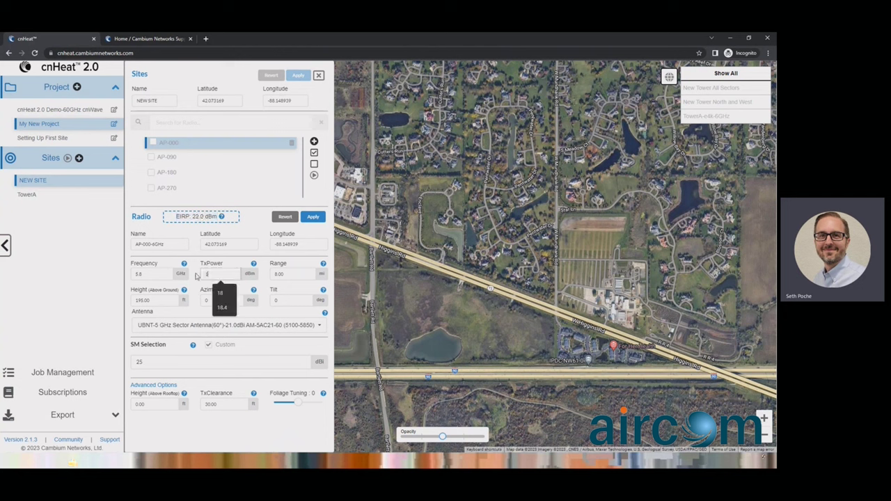
left_click(204, 216)
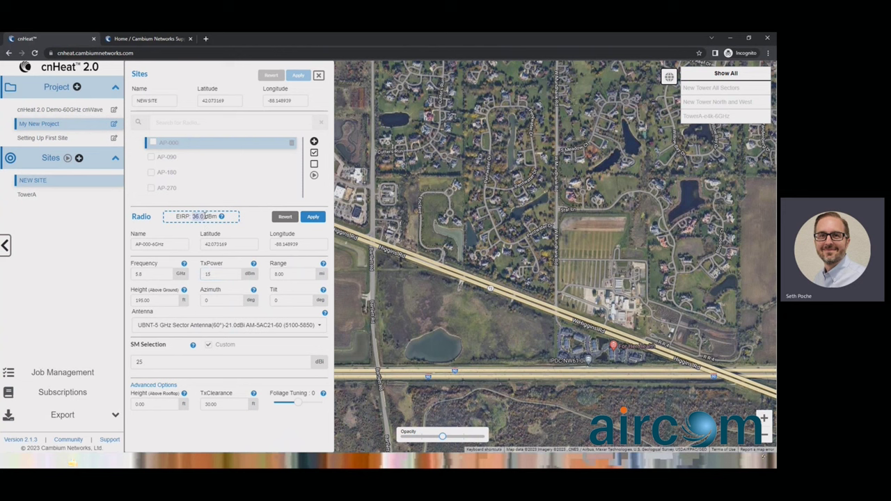
double_click(284, 277)
left_click(304, 266)
left_click_drag(177, 300, 126, 302)
left_click_drag(146, 404, 129, 407)
type("15")
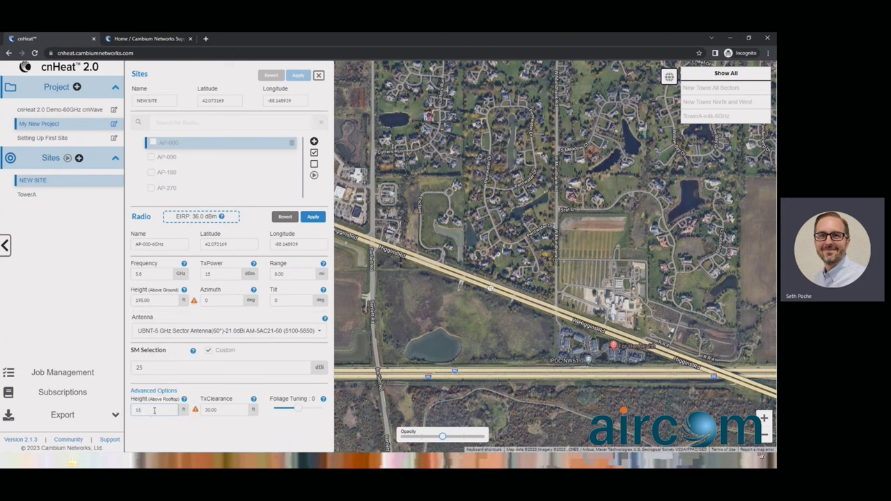
Step: Enter 0 ft for Height (Above Ground) and 5 ft for Height (Above Rooftop) on AP-000-6GHz
left_click_drag(150, 300, 131, 297)
left_click_drag(151, 414, 132, 411)
left_click_drag(158, 303, 108, 301)
type("0")
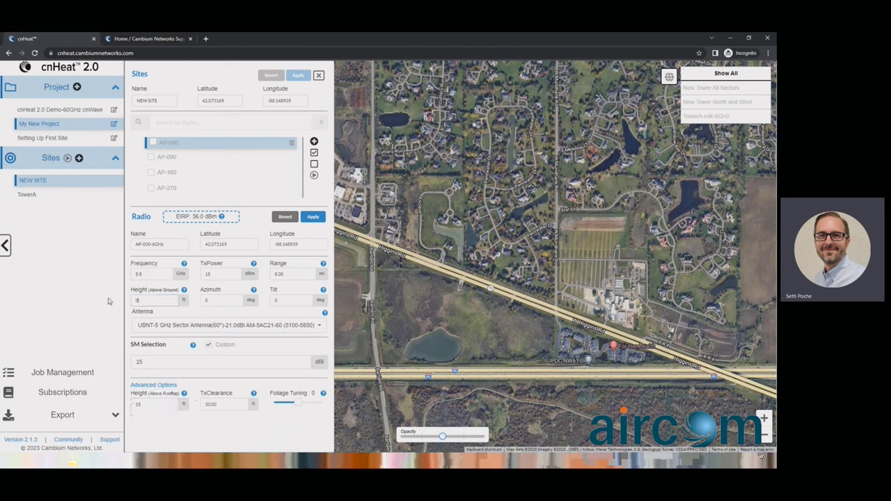
left_click(149, 403)
left_click_drag(148, 404, 131, 405)
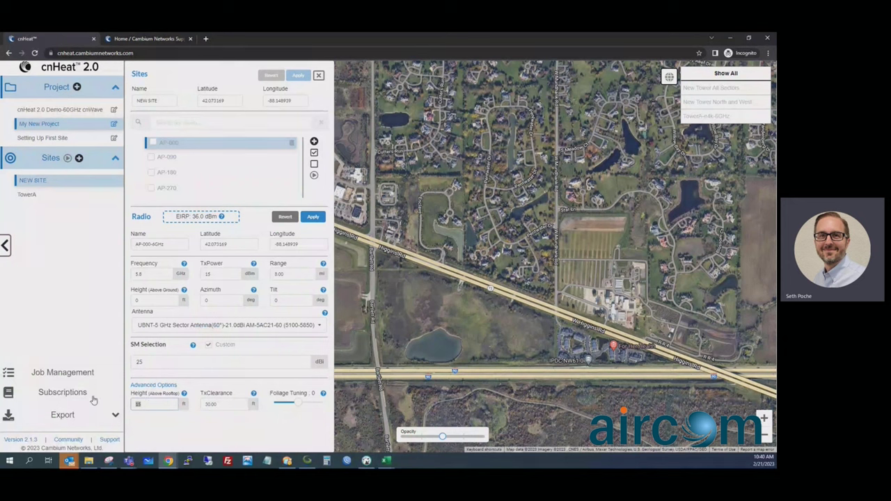
type("5")
Step: Revert the AP-000-6GHz edits, close the Sites panel and reopen NEW SITE
left_click(285, 216)
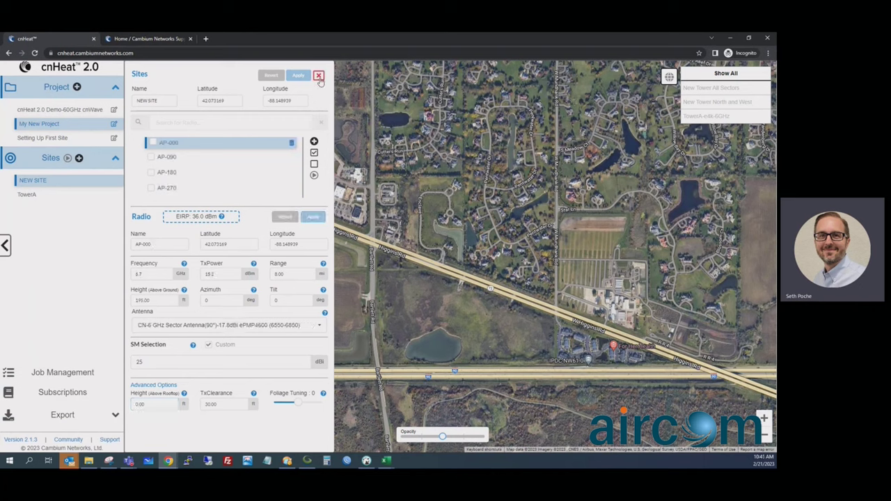
left_click(319, 77)
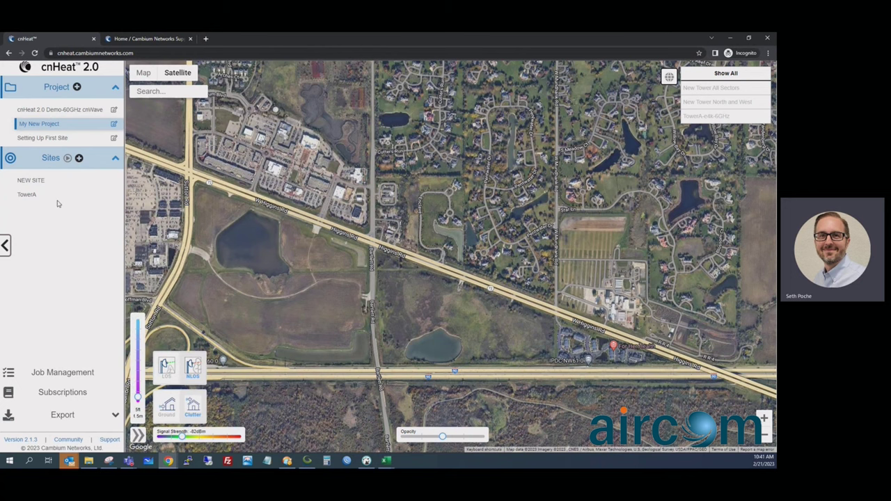
left_click(33, 183)
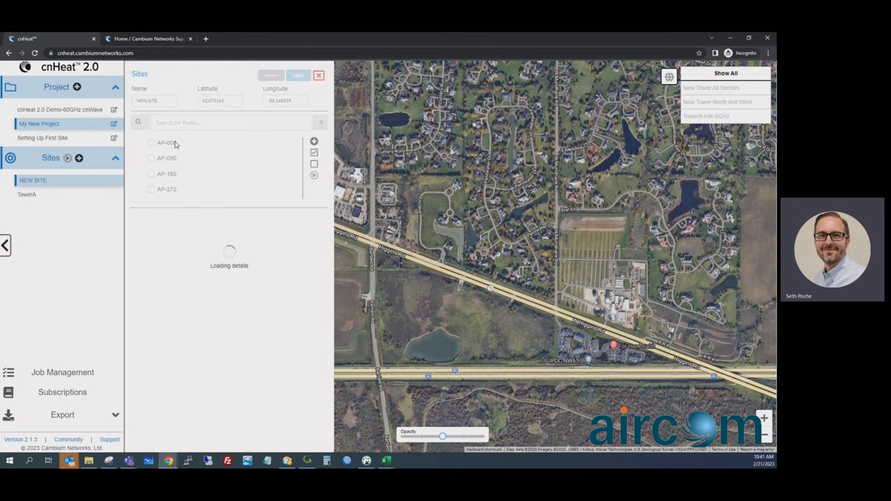
Step: Open AP-000 and check its height, azimuth, SM gain and Tx clearance (195 ft, 0, 25 dBi, 30 ft)
left_click(144, 403)
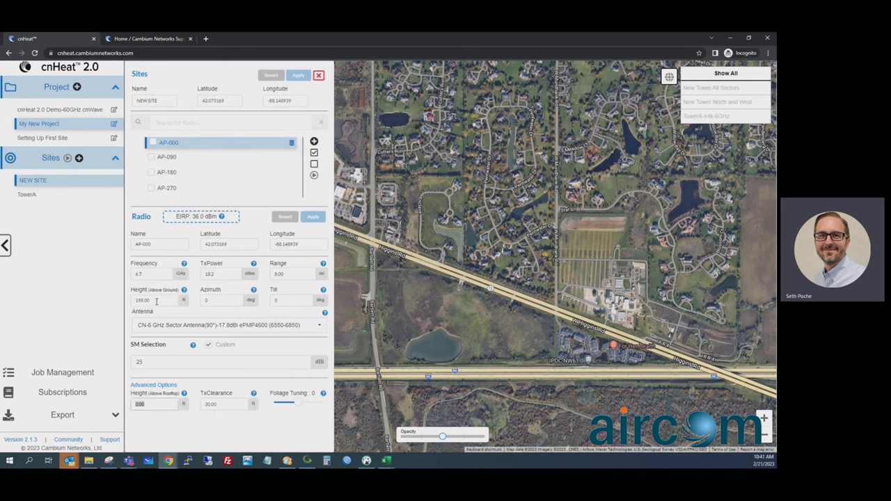
left_click(185, 300)
left_click(206, 300)
left_click(275, 290)
mouse_move(323, 291)
left_click(139, 362)
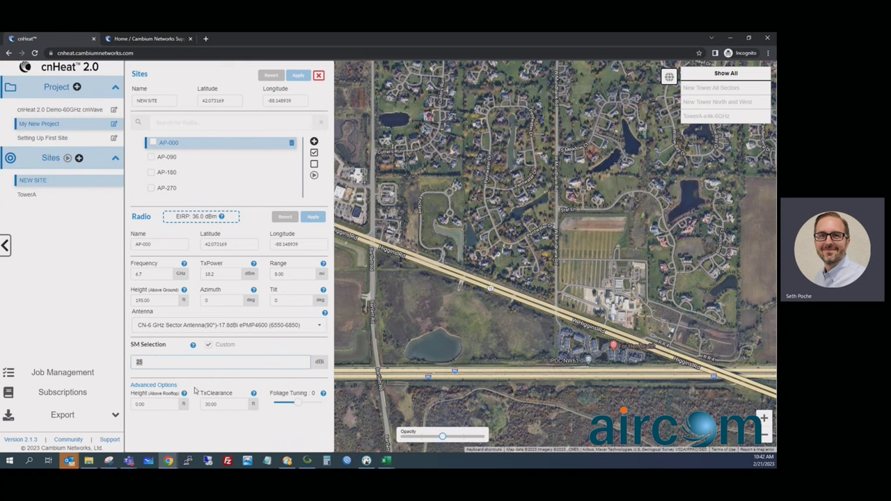
left_click(214, 404)
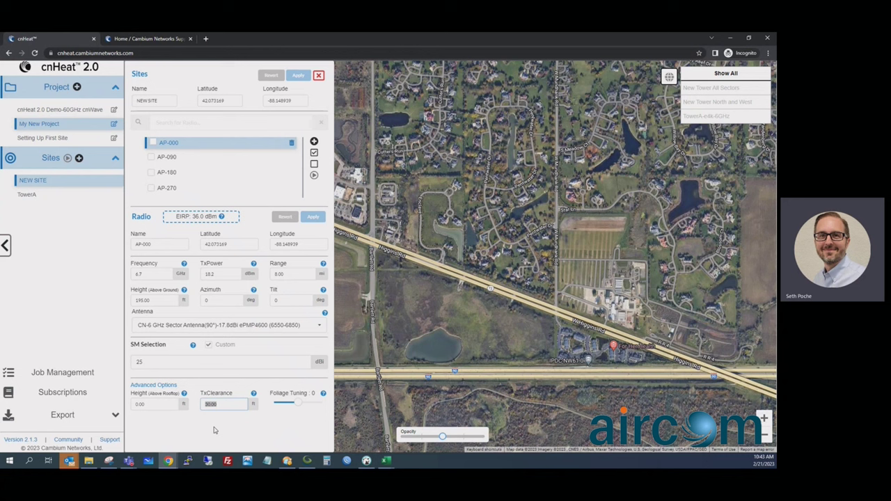
Step: Set AP-000's TxClearance to 50 ft
left_click(226, 408)
left_click_drag(222, 409, 200, 412)
type("50")
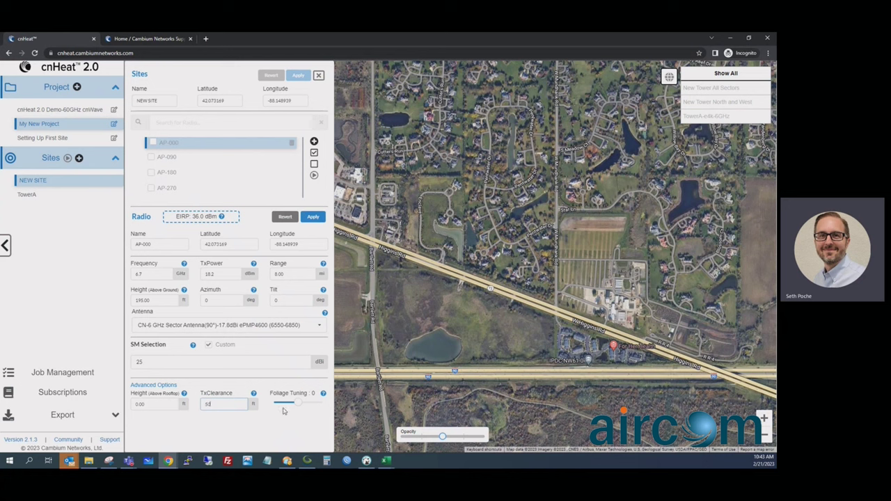
Step: Lower Foliage Tuning to -1 on radios AP-000, AP-090, AP-180 and AP-270, applying each
mouse_move(324, 395)
left_click_drag(300, 407, 295, 407)
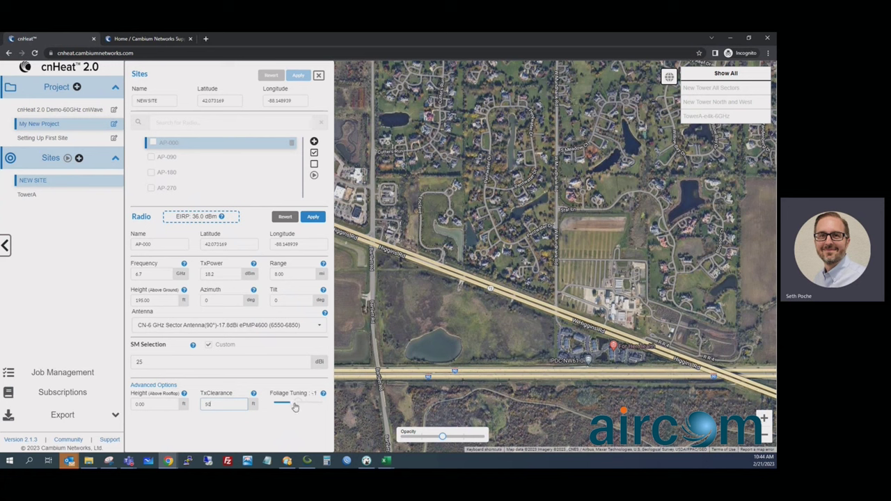
left_click(313, 217)
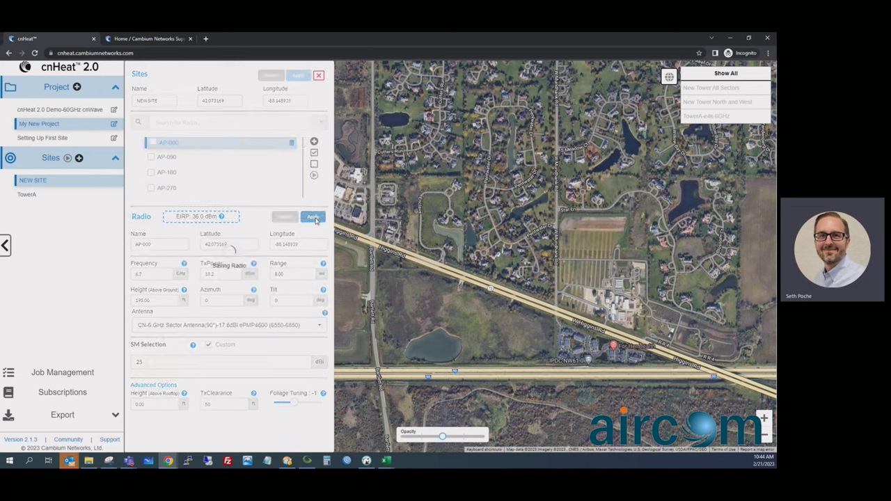
left_click(170, 159)
left_click_drag(301, 405, 293, 406)
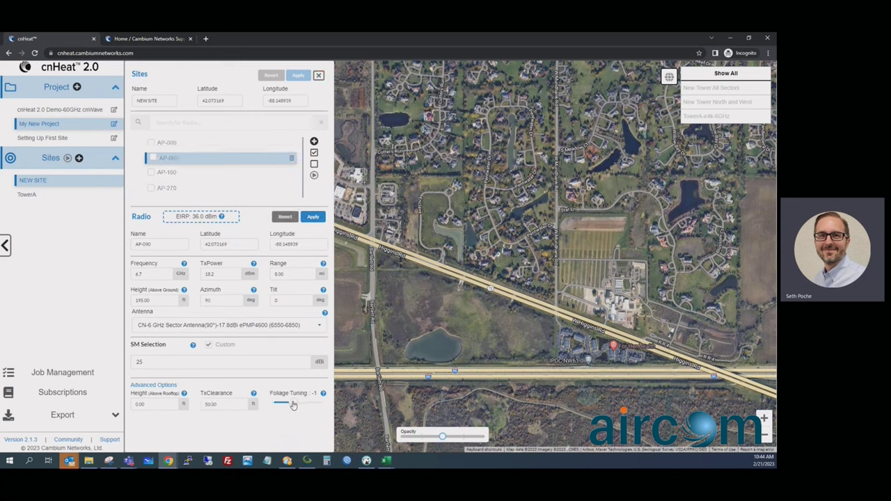
left_click(318, 218)
left_click(170, 174)
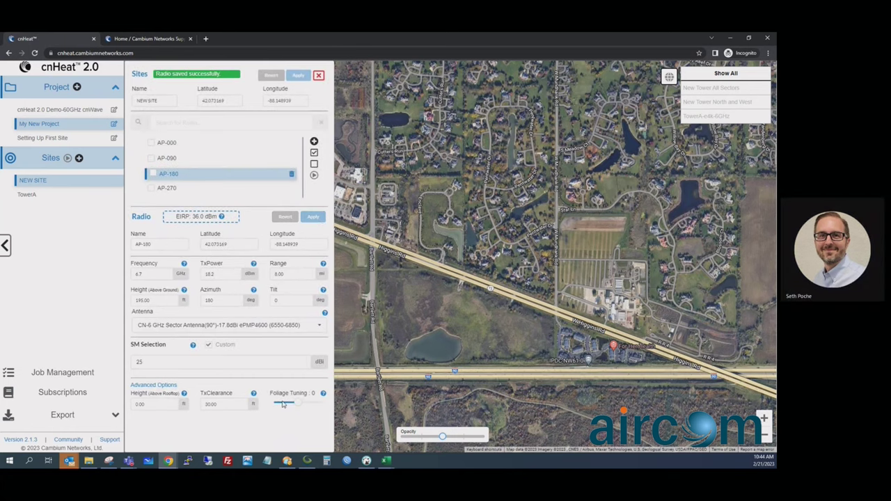
left_click_drag(298, 404, 293, 405)
left_click(313, 217)
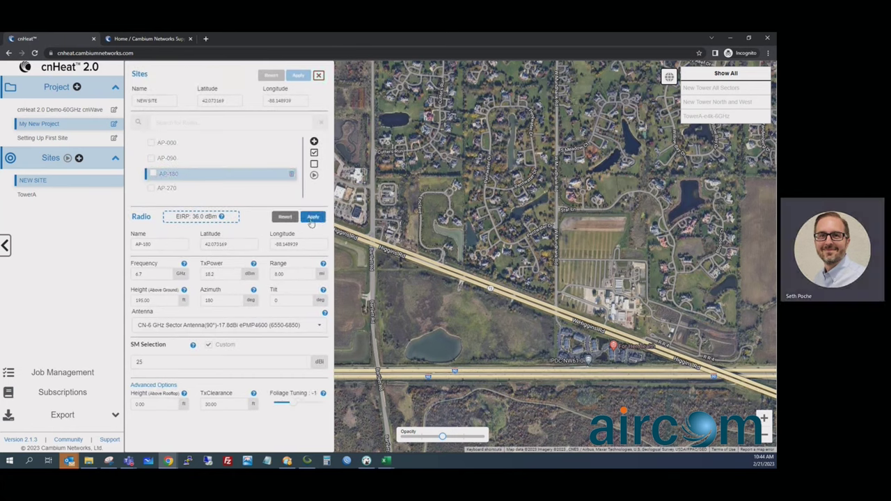
left_click(168, 188)
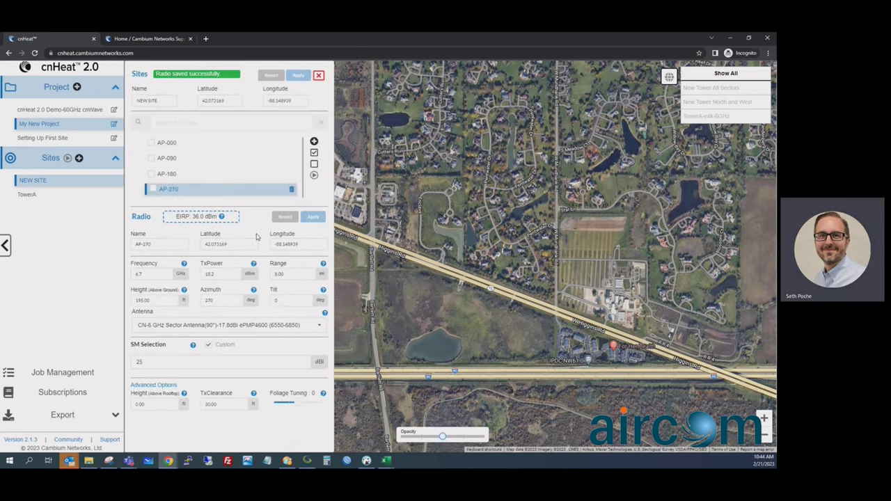
left_click_drag(300, 406, 295, 408)
left_click(317, 218)
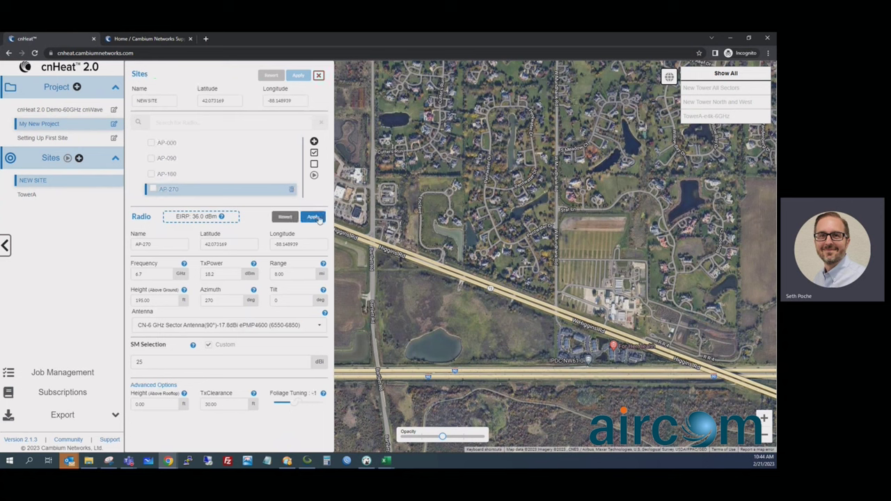
Step: Include AP-000, AP-090 and AP-270 in the prediction, leaving AP-180 unchecked
left_click(151, 142)
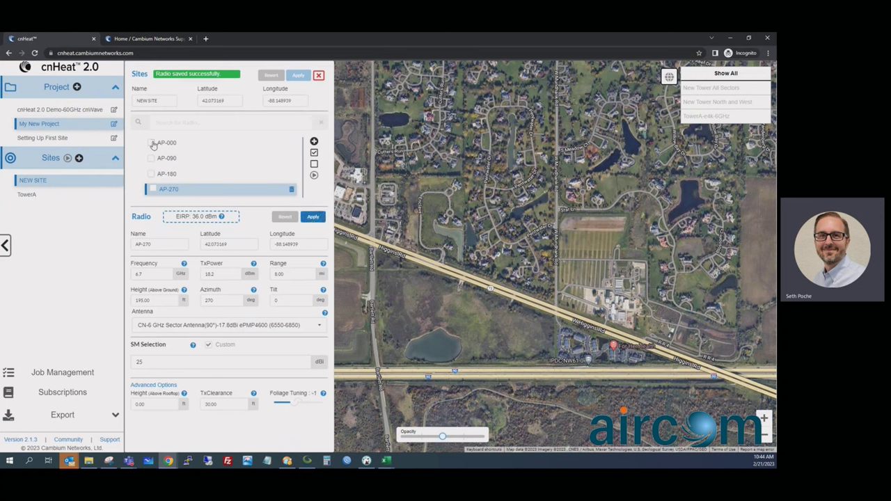
left_click(152, 159)
left_click(151, 174)
left_click(153, 189)
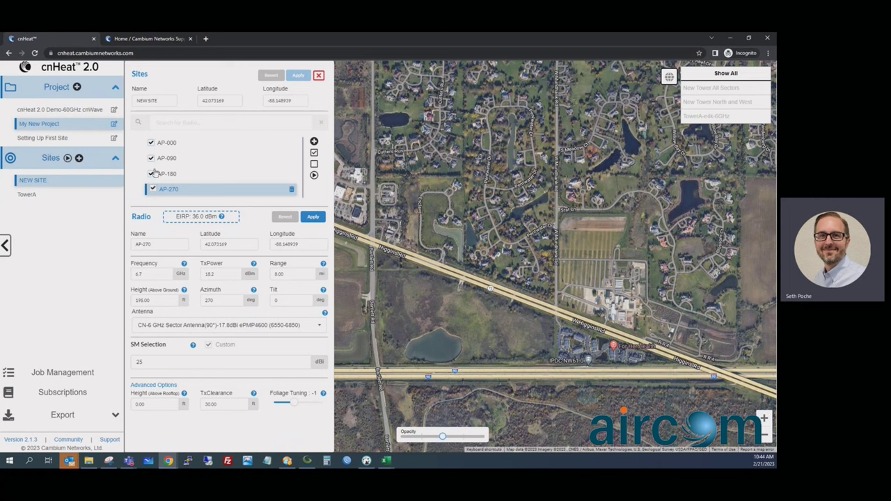
left_click(153, 190)
left_click(151, 174)
left_click(153, 190)
Step: Submit a prediction job named 'New Tower North and West Neg1' for the checked radios
left_click(314, 175)
left_click(331, 234)
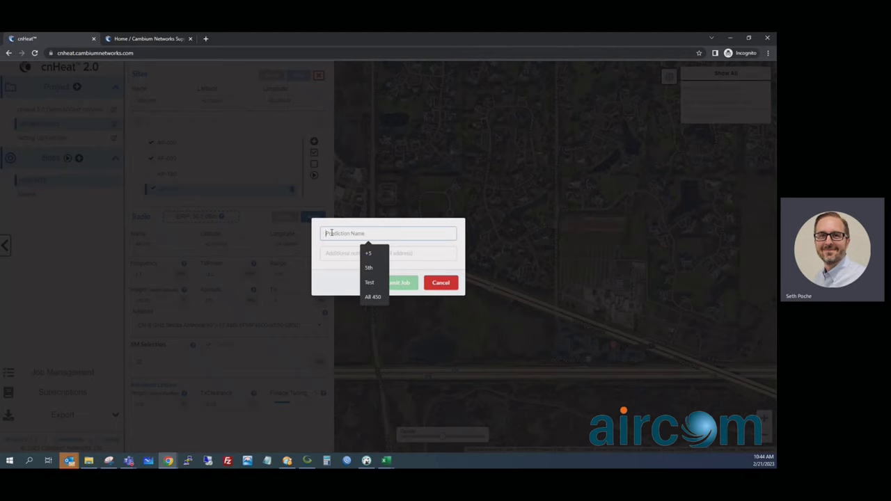
type("New Tower")
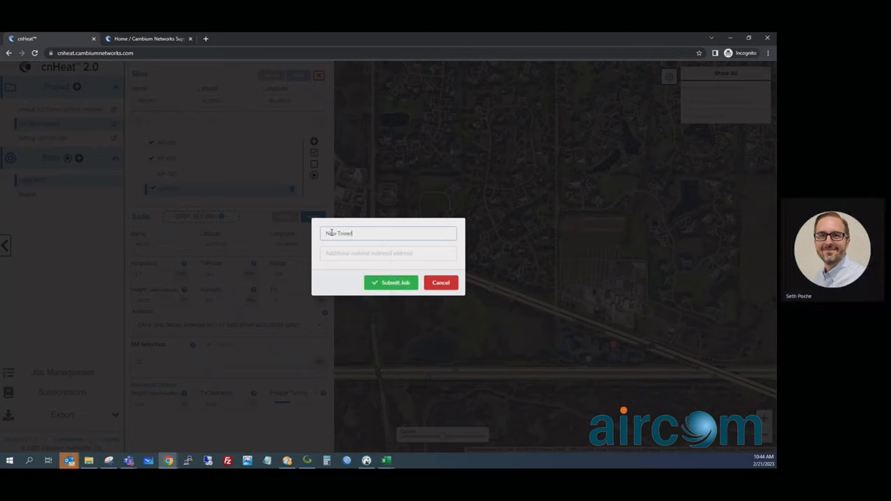
type(" North and West")
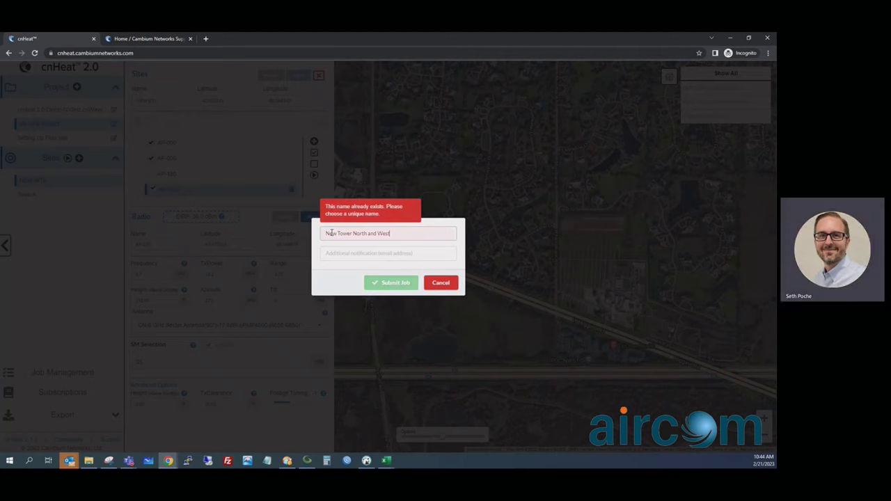
type(" Neg1")
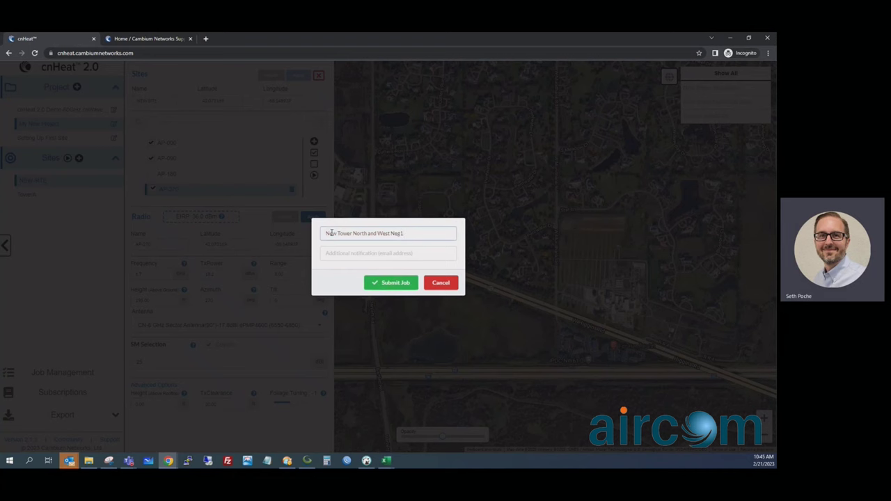
left_click(387, 283)
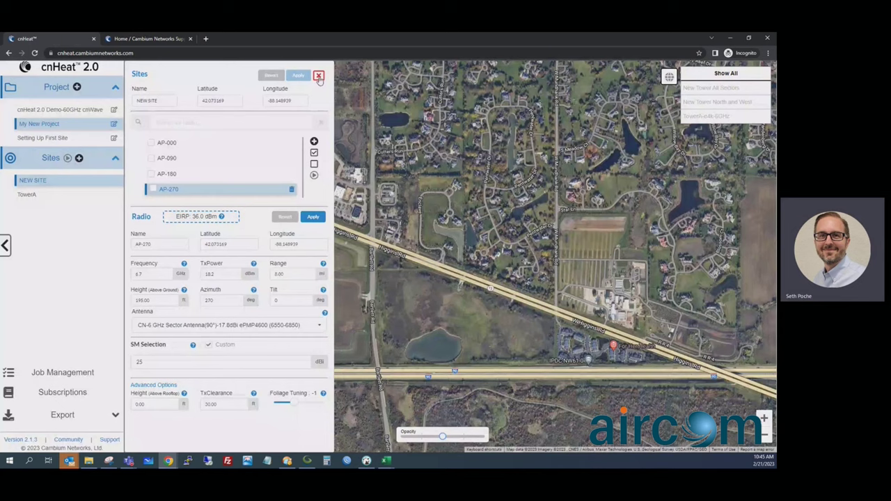
Step: Cancel the 'New Tower North and West Neg1' job in Job Management, leaving 'New Site - 360 Degree' pending
left_click(319, 76)
left_click(64, 373)
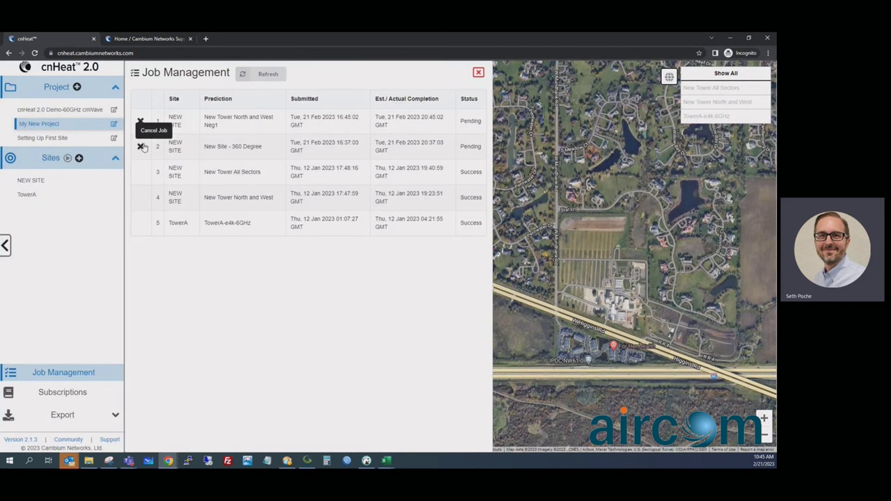
left_click(140, 123)
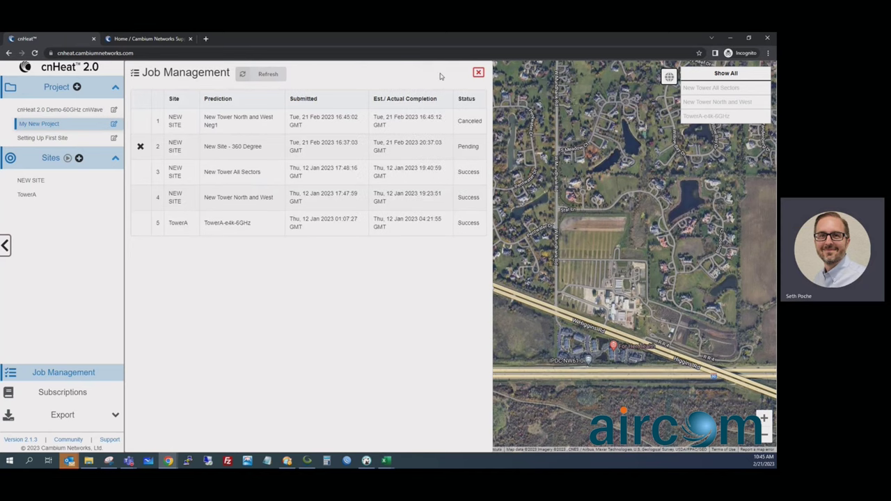
left_click(478, 74)
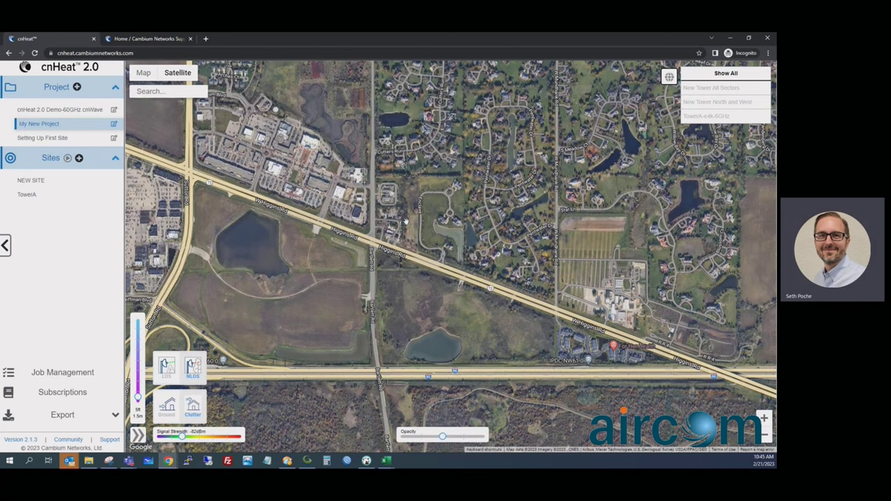
Step: Zoom out the map and open the My New Project settings panel
scroll(630, 265, "down", 3)
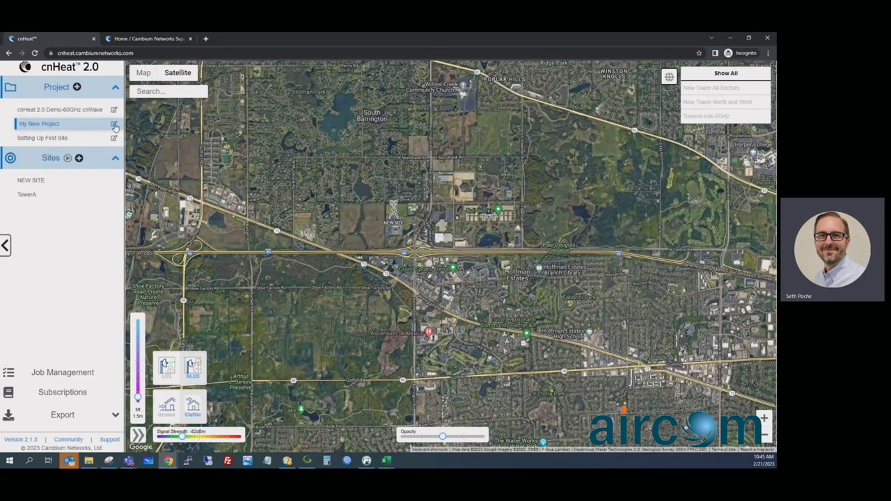
left_click(114, 125)
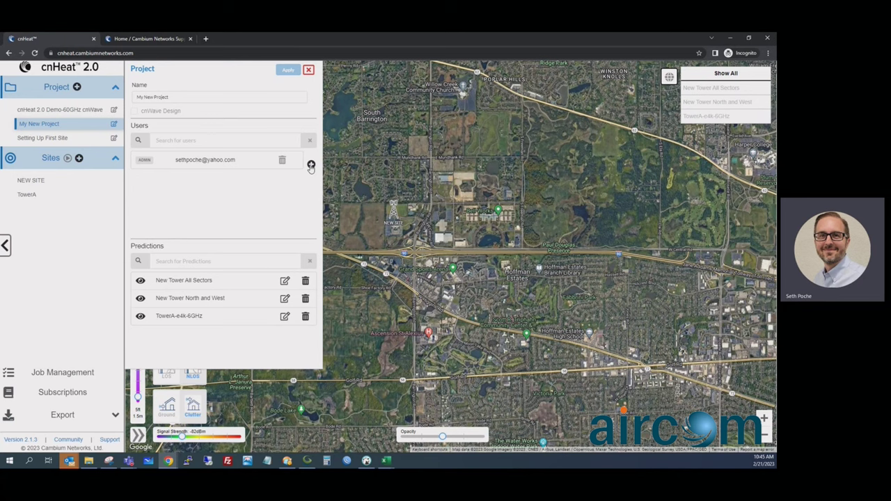
left_click(311, 165)
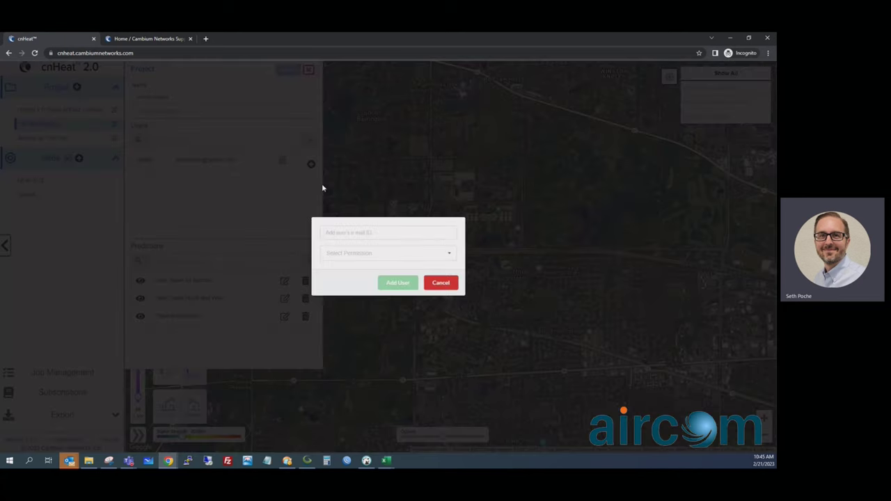
left_click(340, 233)
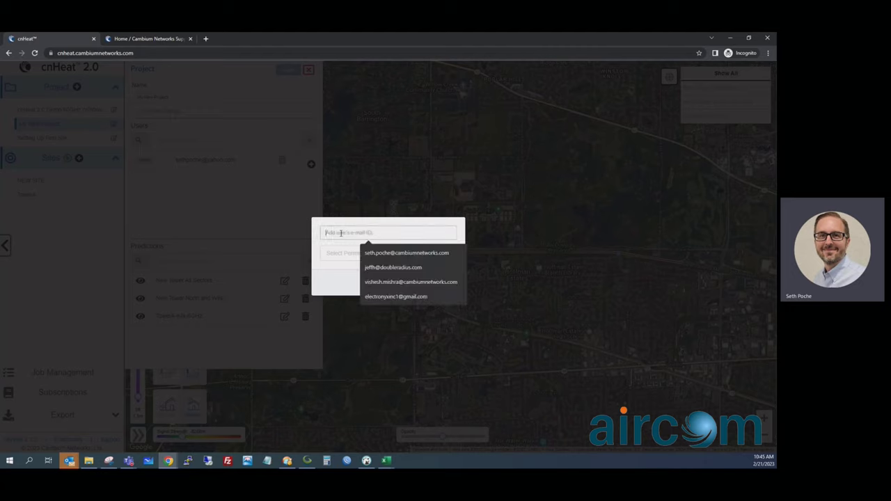
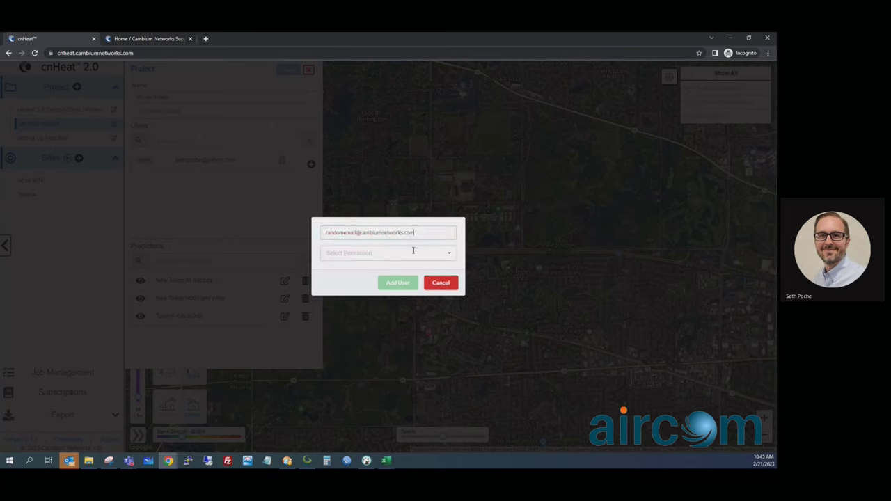
left_click(421, 253)
left_click(369, 298)
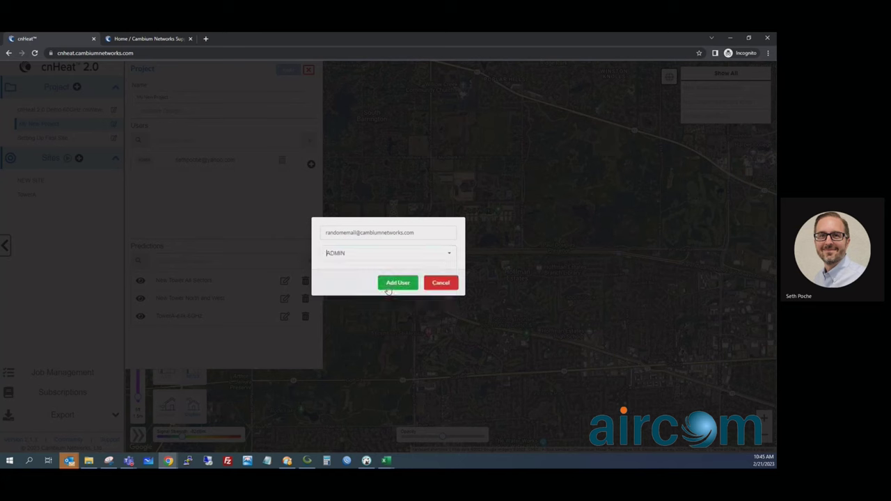
left_click(390, 285)
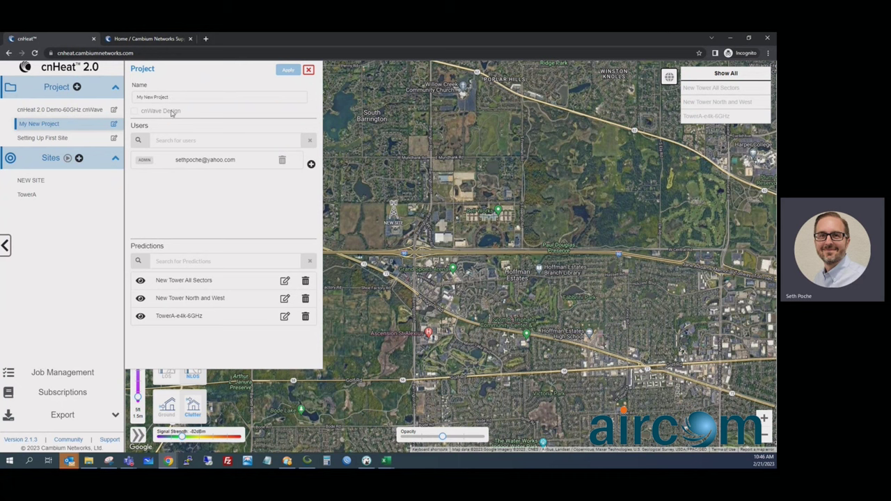
Step: Add a colleague to the project by e-mail address with READ permission
left_click(311, 165)
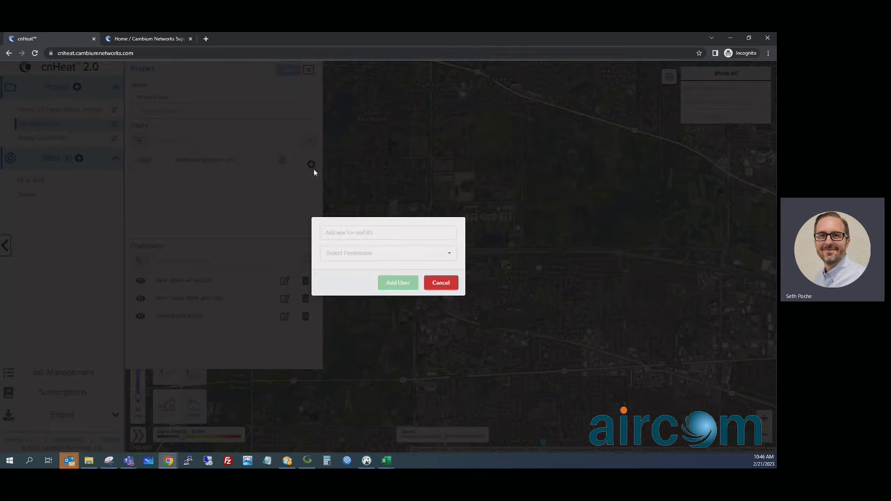
left_click(340, 234)
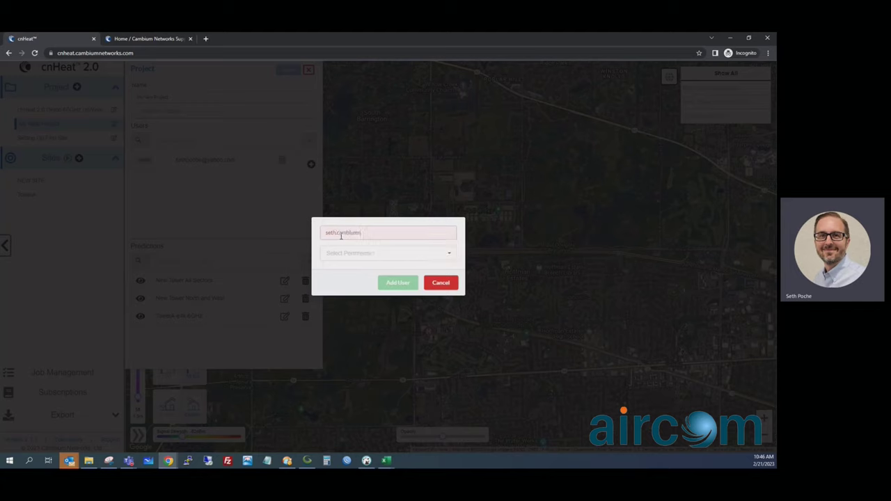
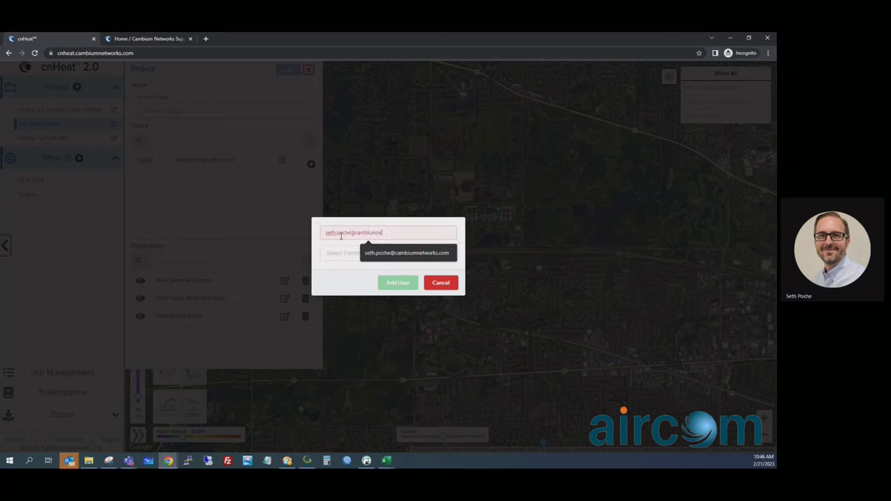
key("Tab")
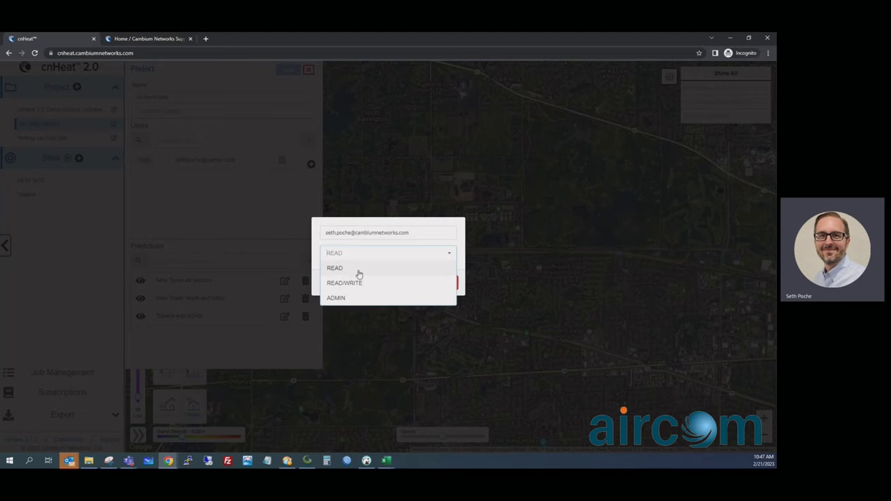
left_click(358, 269)
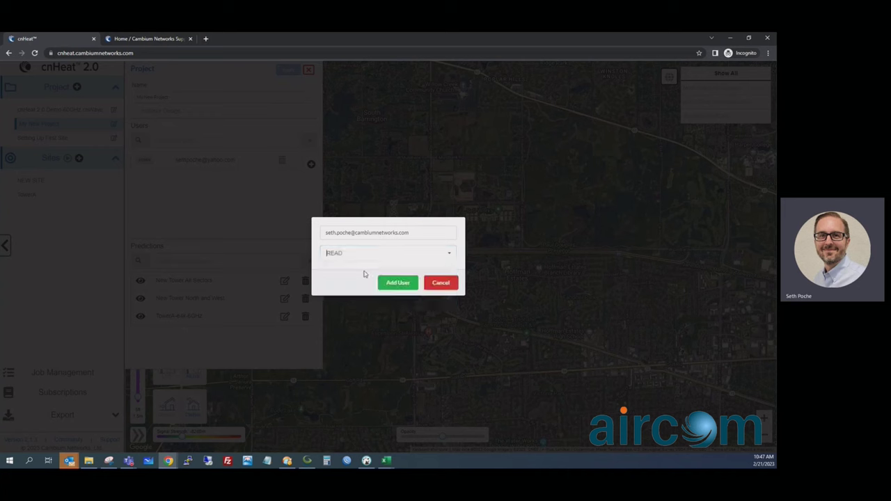
left_click(385, 285)
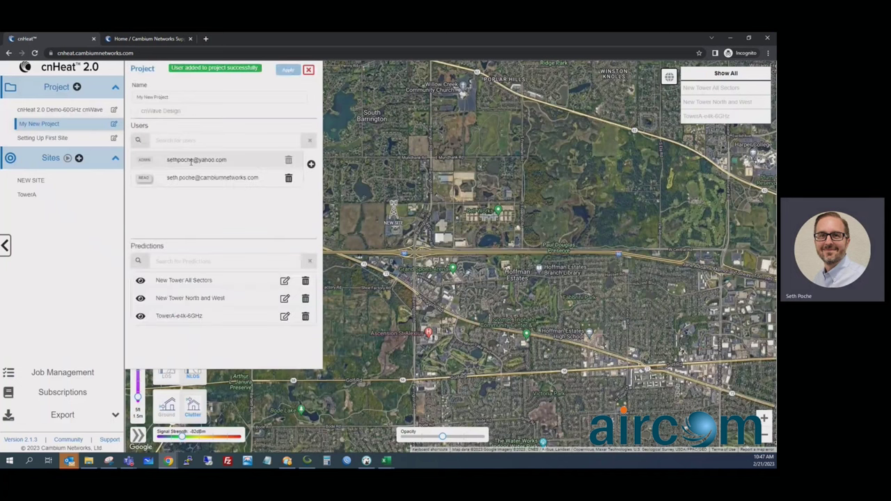
Step: Change the new user's permission from READ to READ/WRITE and save
left_click(143, 179)
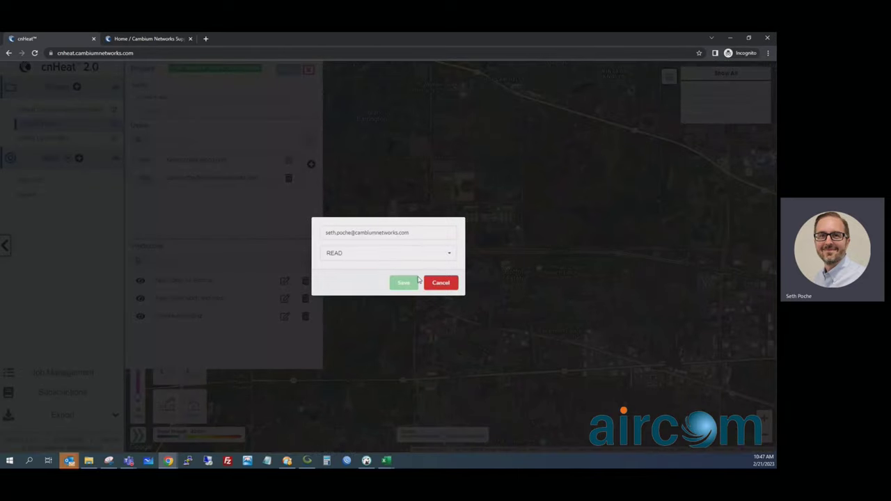
left_click(424, 256)
left_click(400, 279)
left_click(403, 281)
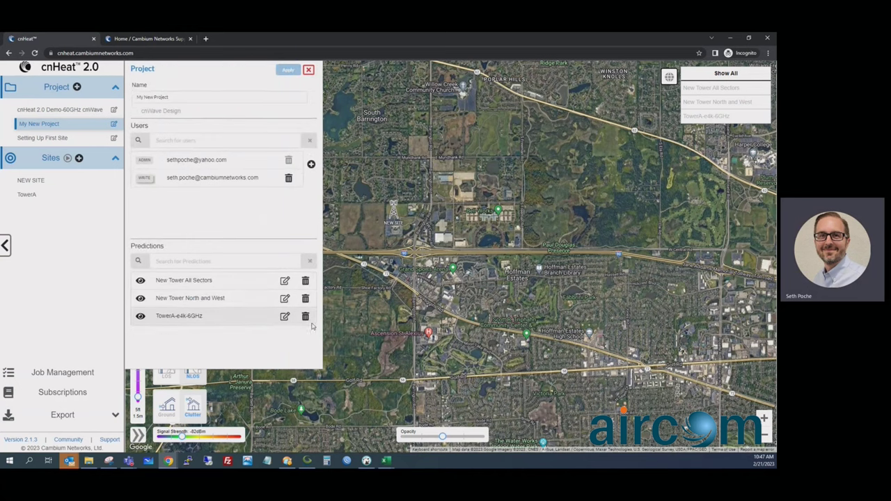
Step: Delete 'New' from the 'New Tower All Sectors' prediction name, making it 'Tower All Sectors'
left_click(285, 283)
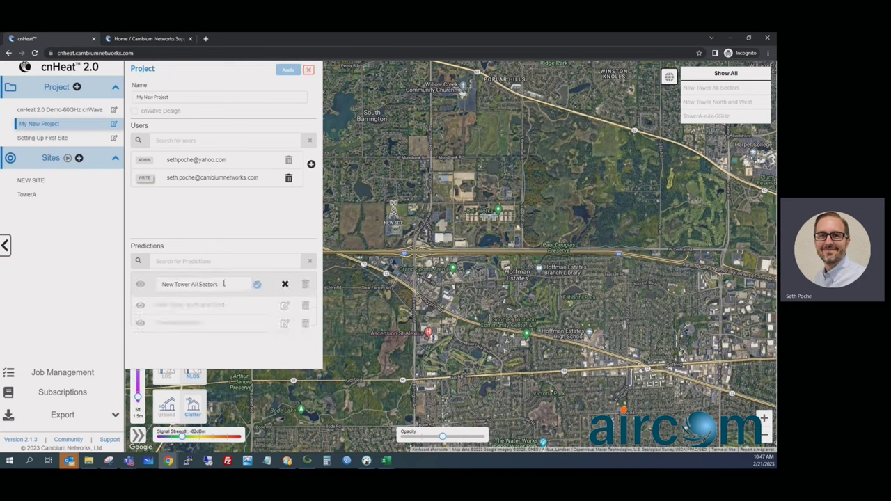
left_click_drag(175, 285, 154, 289)
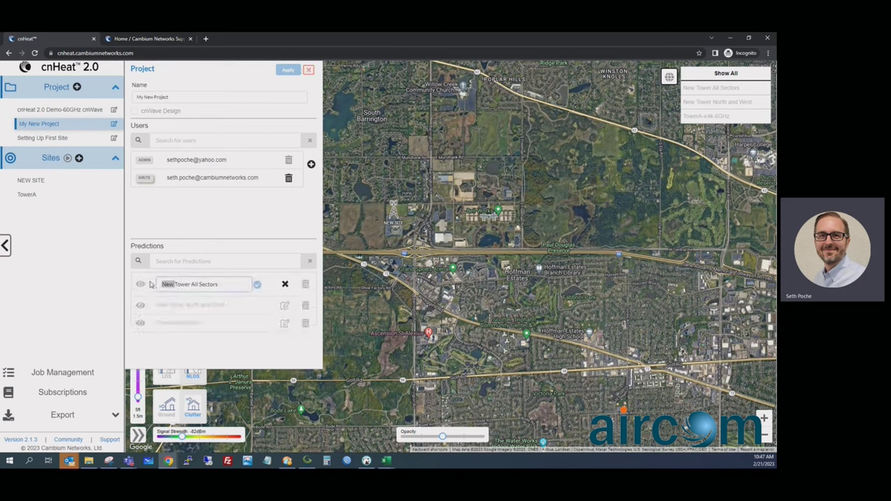
key("BackSpace")
left_click(256, 285)
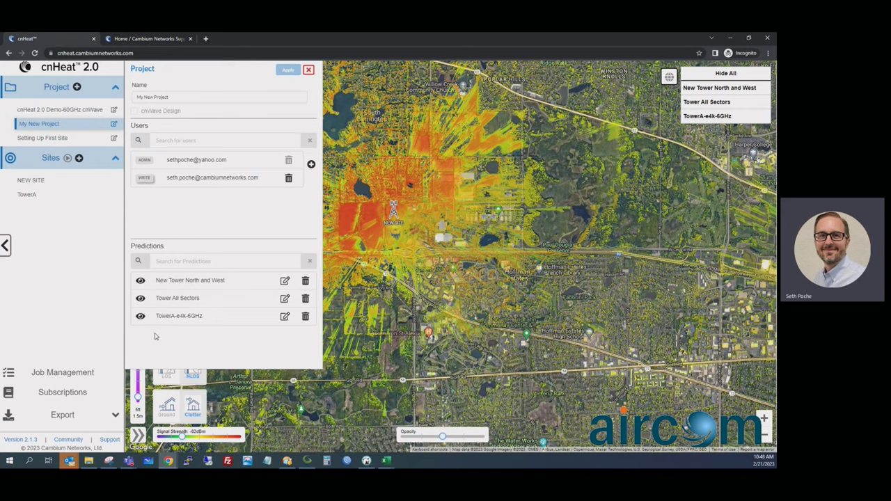
Step: Hide the New Tower North and West prediction on the map
left_click(140, 282)
Step: Identify buildings covered by New Tower North and West using a -70 dBm cutoff and 2 ft SM height
left_click(180, 281)
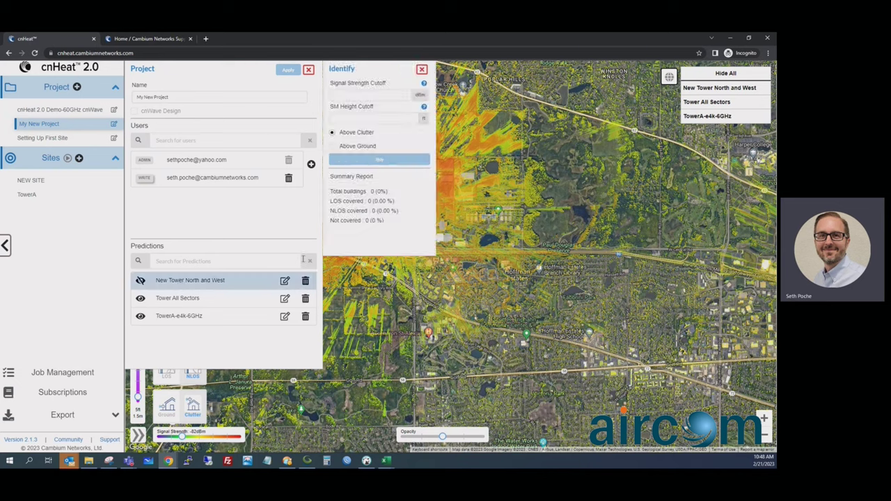
left_click(367, 94)
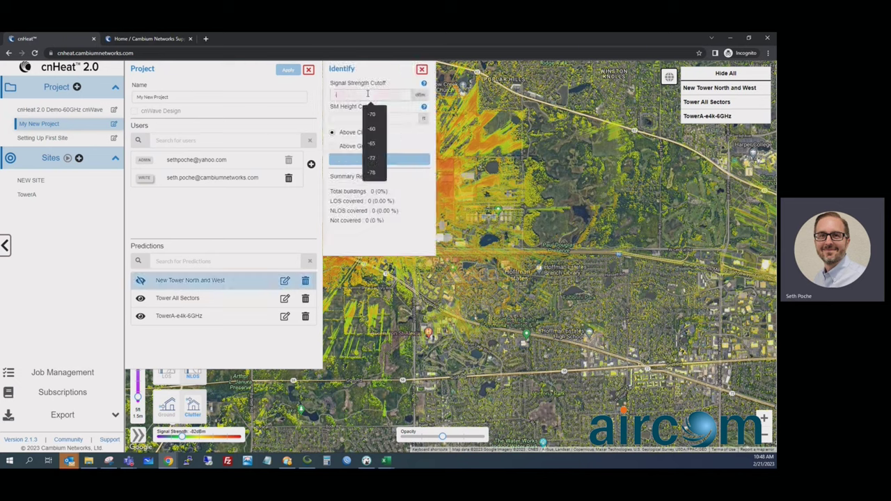
left_click(372, 143)
left_click(375, 118)
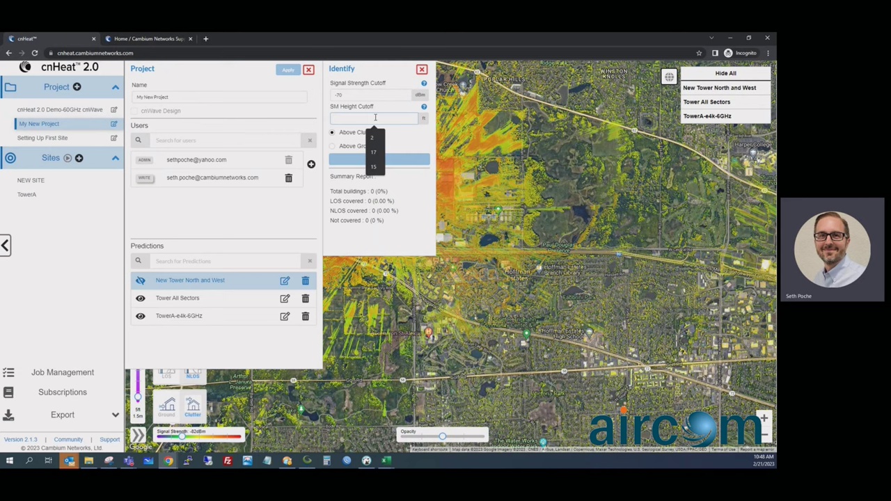
left_click(372, 138)
left_click_drag(350, 95, 332, 93)
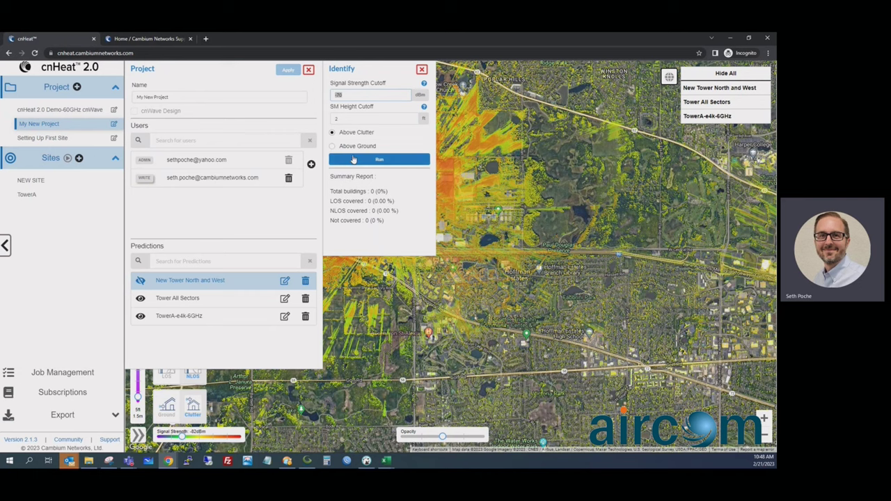
left_click(353, 160)
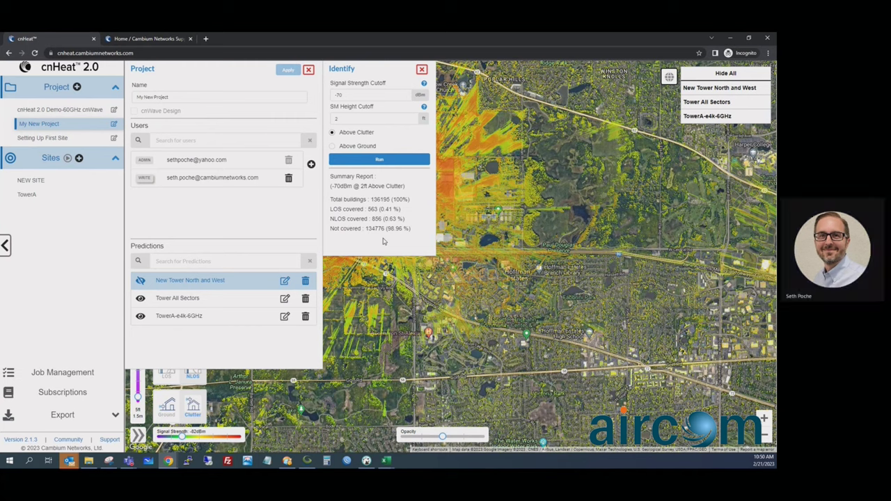
Step: Close the Identify results panel, leaving My New Project's settings beside the map
left_click(422, 70)
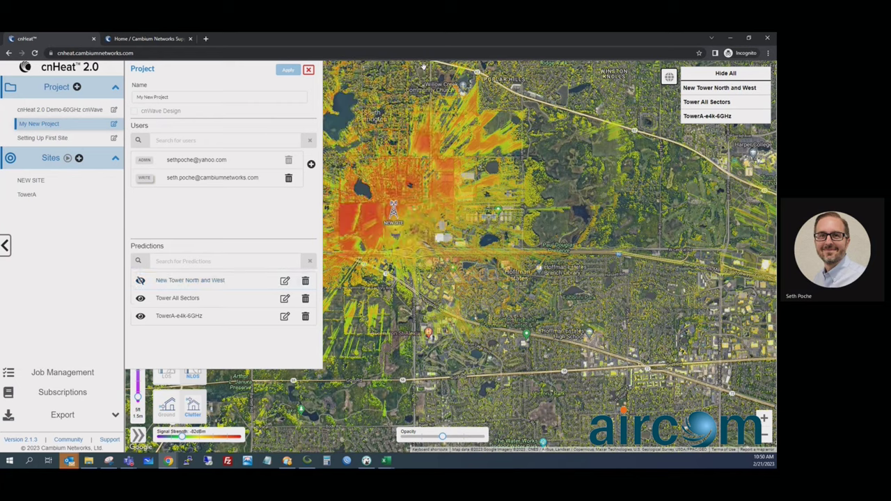
Step: Close the Project panel and open Coverage (477/BDC) reporting from Export
left_click(308, 69)
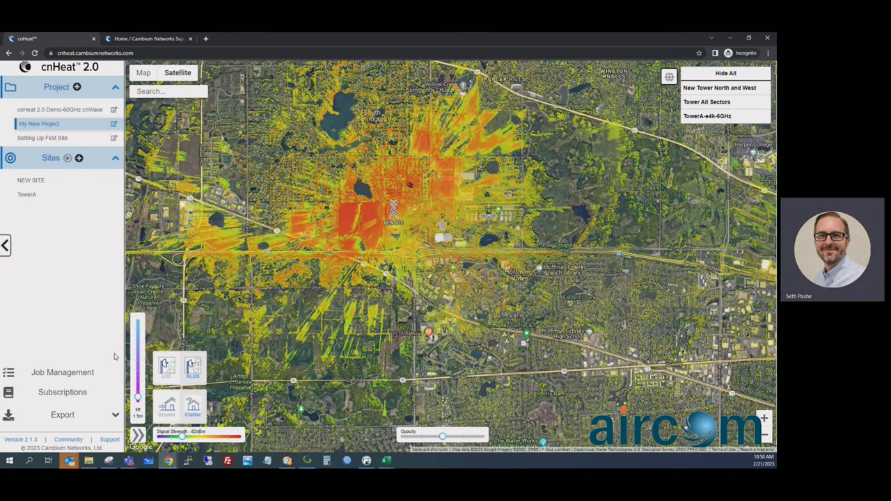
left_click(67, 418)
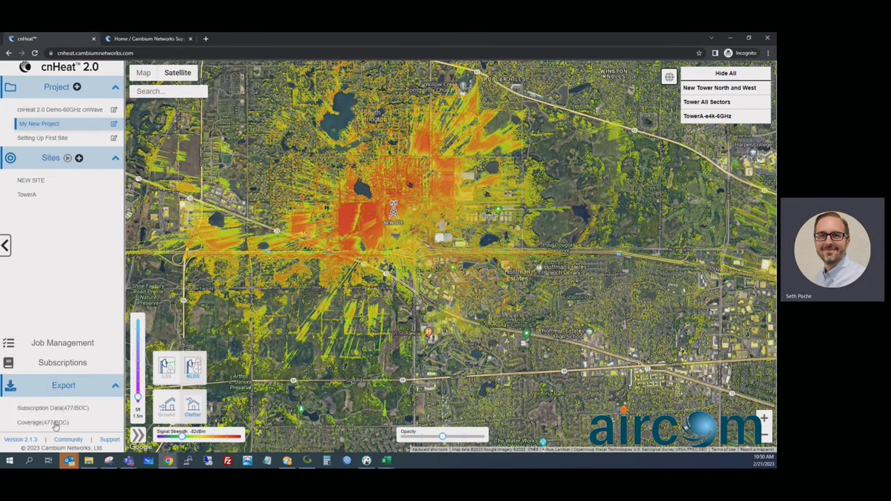
left_click(57, 423)
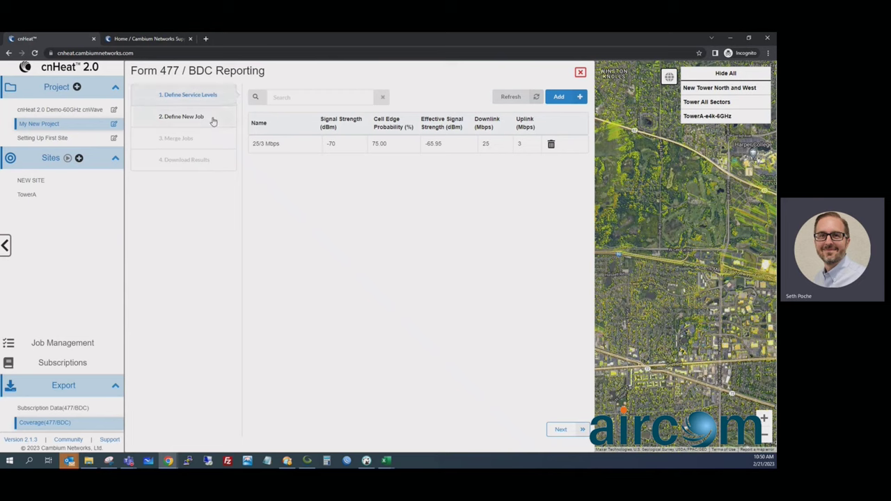
Step: Define a new job mapping 25/3 Mbps to TowerA's ePMP4600-000 and ePMP4600-180 radios, then submit it
left_click(214, 119)
left_click(276, 120)
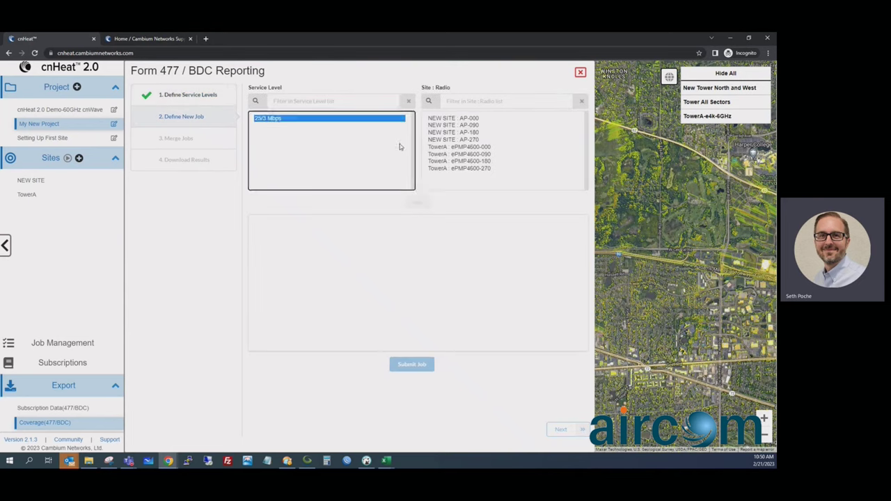
left_click(458, 148)
left_click(460, 161, "ctrl")
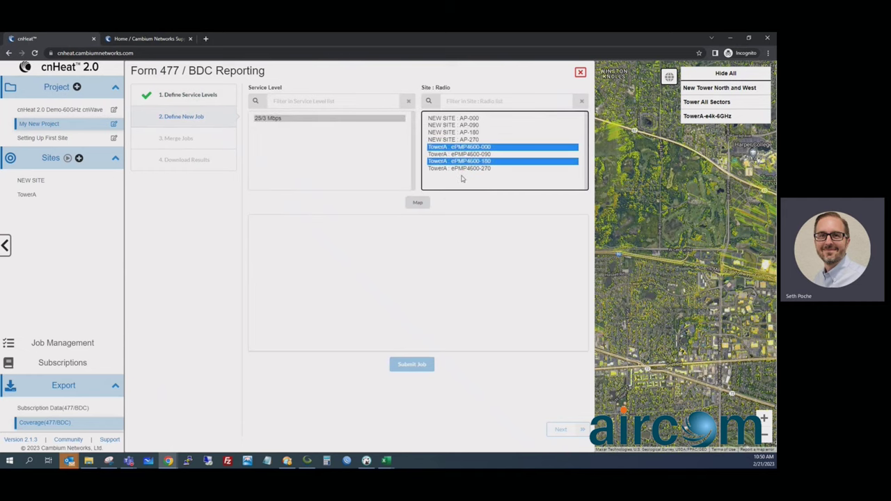
left_click(416, 202)
left_click(256, 226)
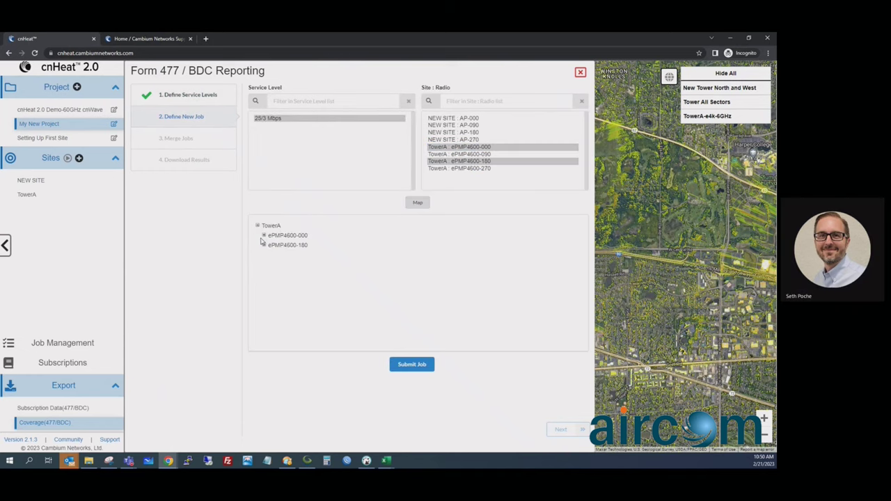
left_click(264, 236)
left_click(397, 367)
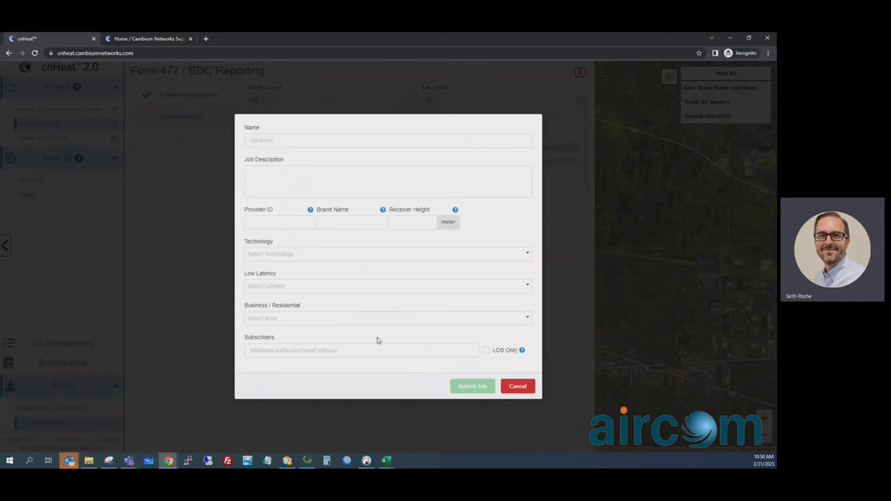
Step: Check the Provider ID and Brand Name fields, cancel the job, and close the Form 477 export
left_click(280, 220)
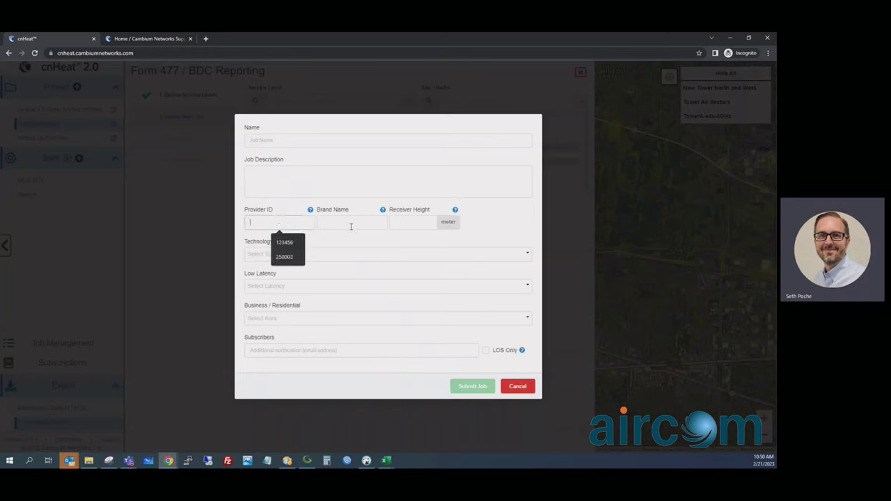
left_click(358, 223)
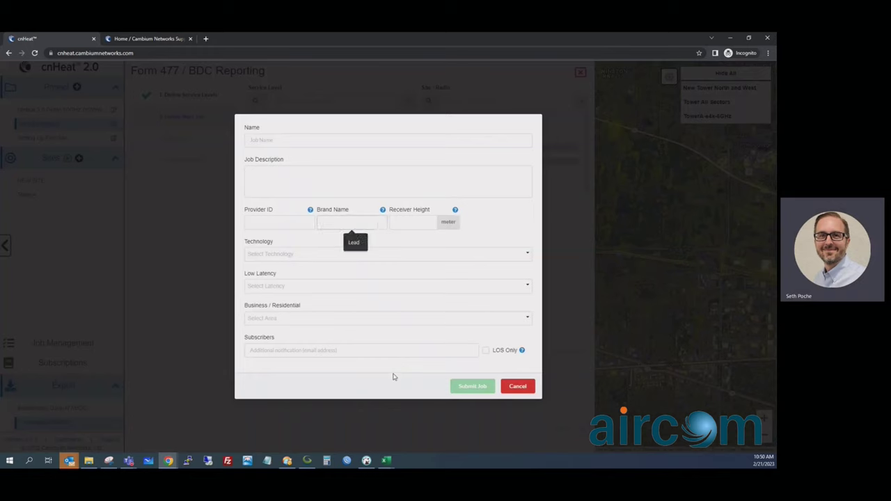
left_click(527, 392)
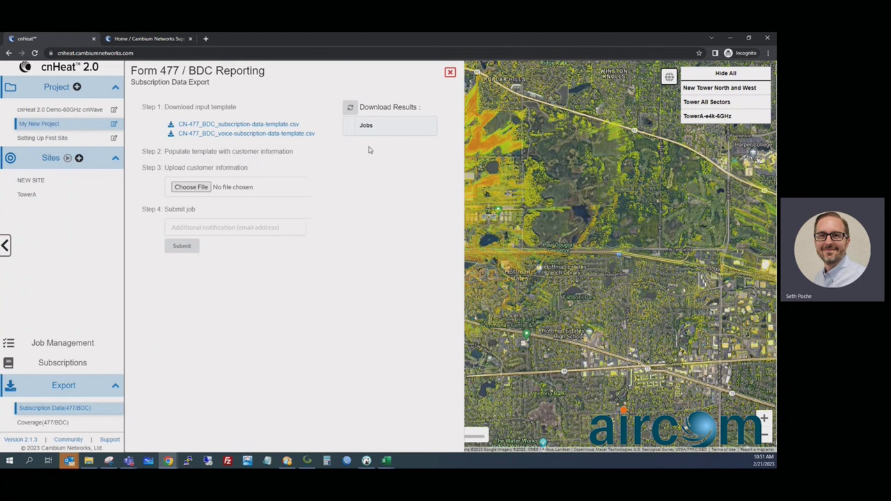
left_click(451, 73)
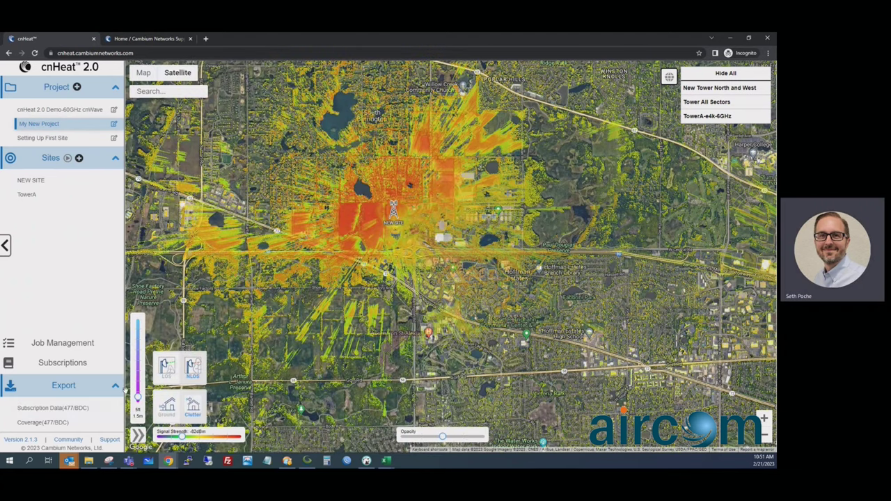
Step: In the subscriptions list, start a 12-month Corporate Office renewal, then back out of it
left_click(67, 365)
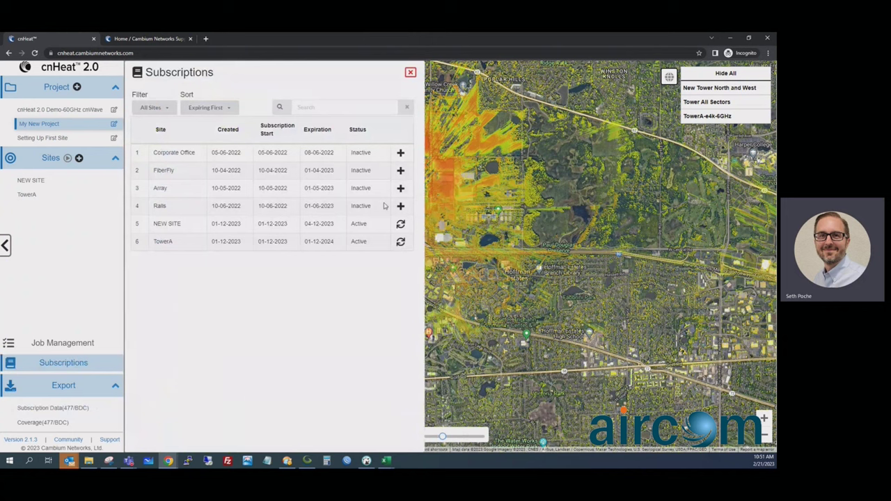
left_click(401, 154)
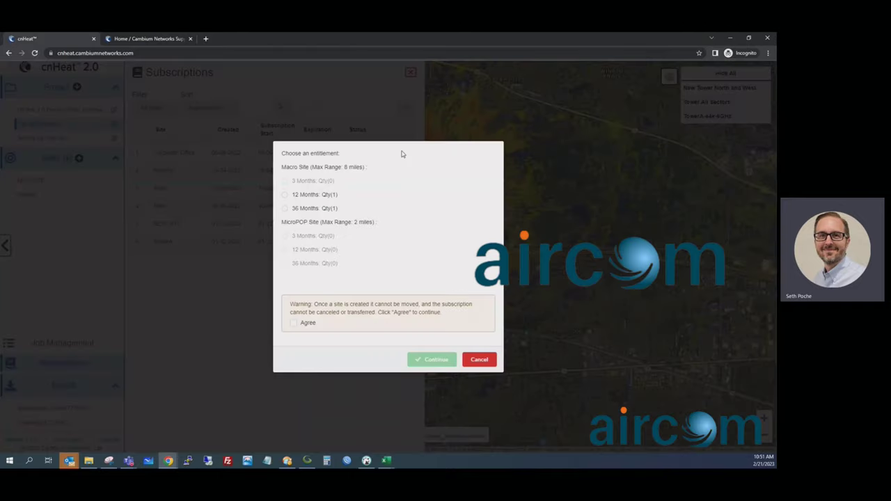
left_click(285, 196)
left_click(478, 360)
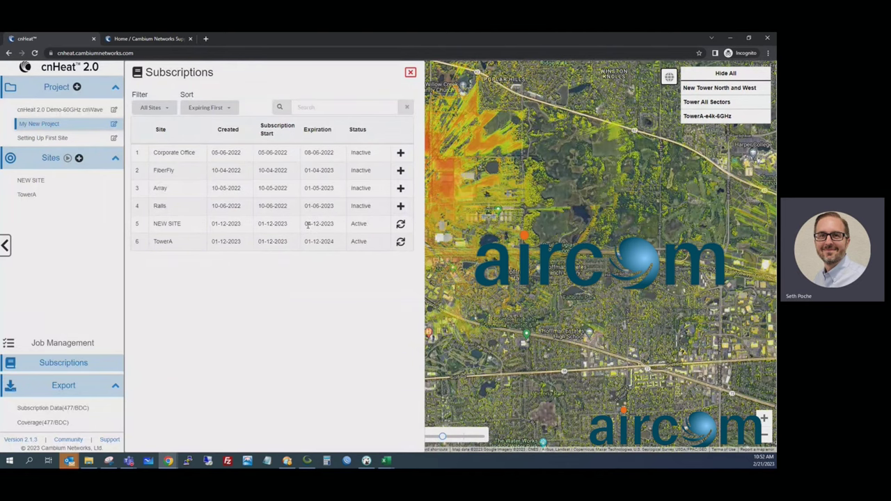
Step: Renew NEW SITE for 12 months, accepting the non-transferable terms, so it expires 04-12-2024
left_click(400, 223)
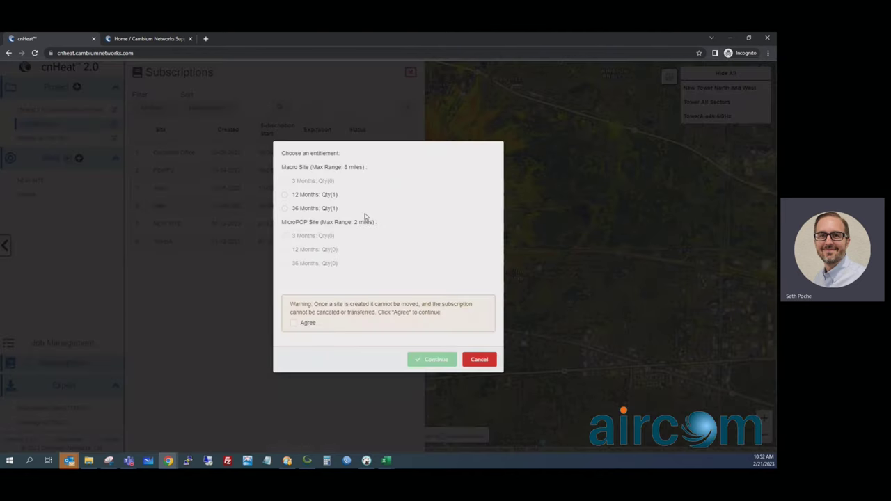
left_click(285, 196)
left_click(295, 324)
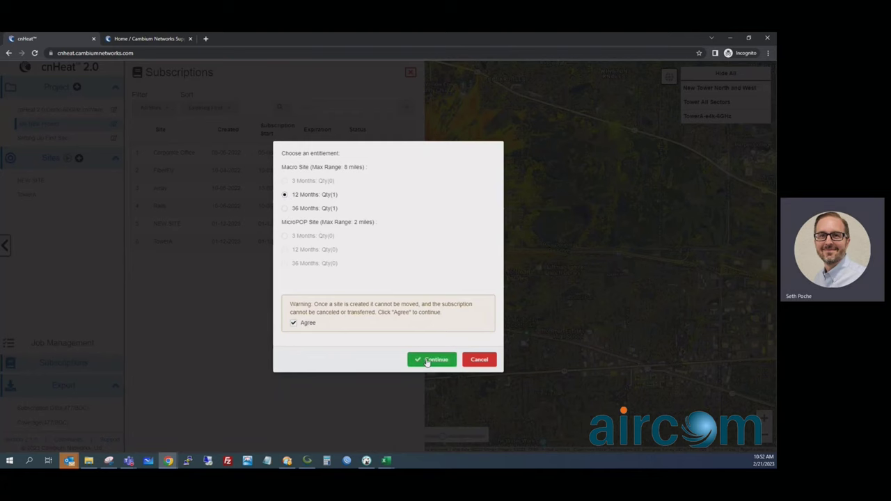
left_click(432, 359)
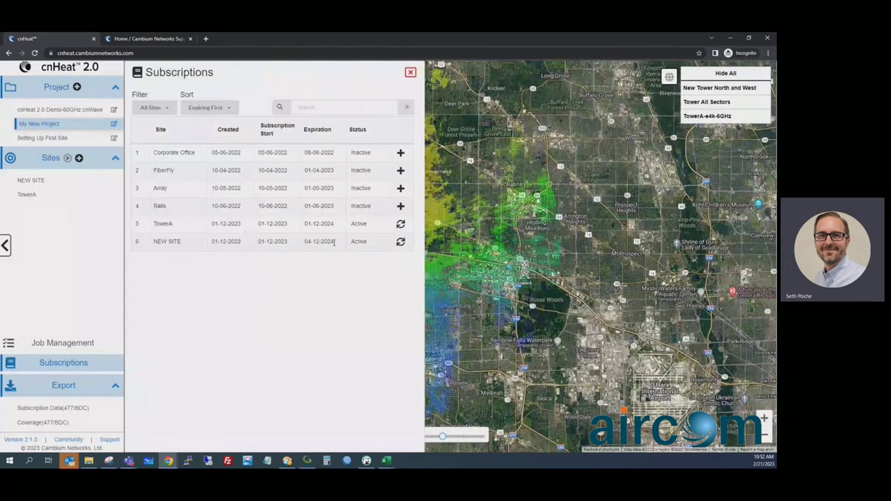
left_click_drag(334, 241, 304, 242)
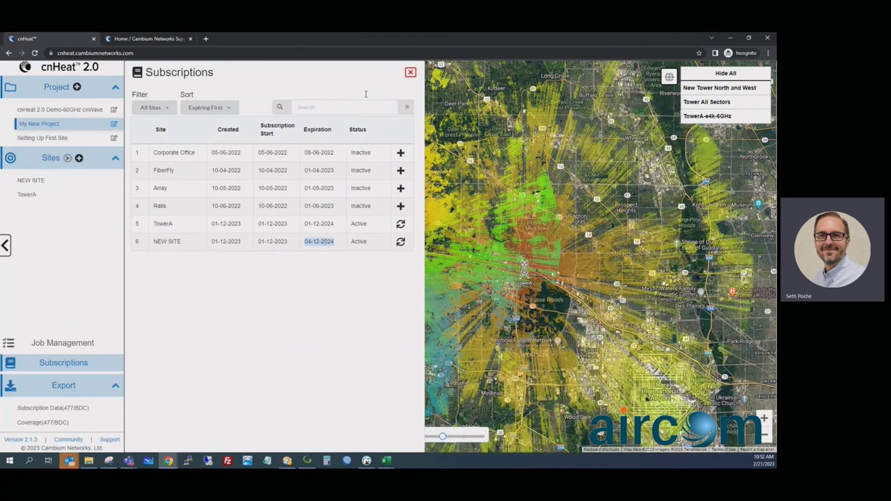
Step: Close the subscriptions list and cancel the Sites + entitlement dialog
left_click(412, 74)
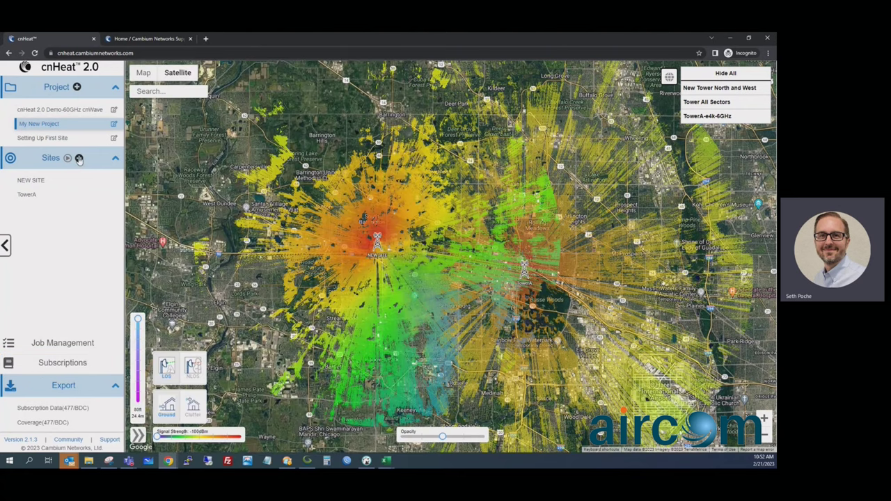
left_click(79, 158)
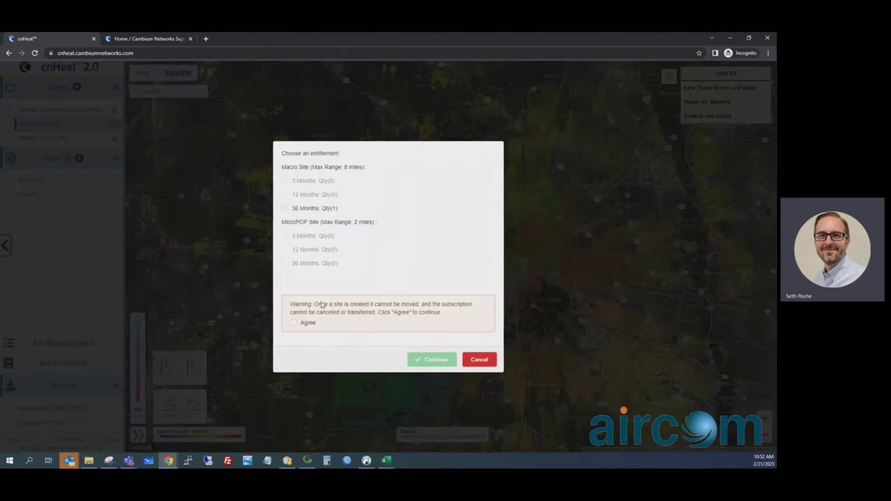
left_click(480, 360)
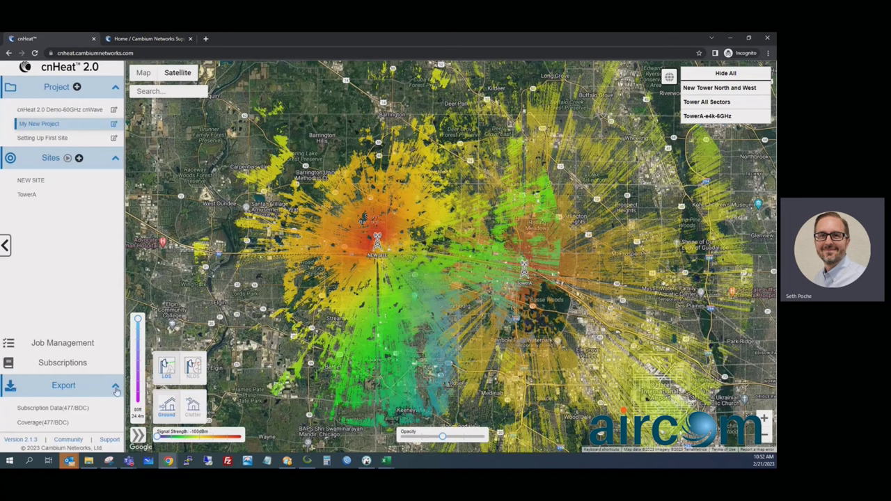